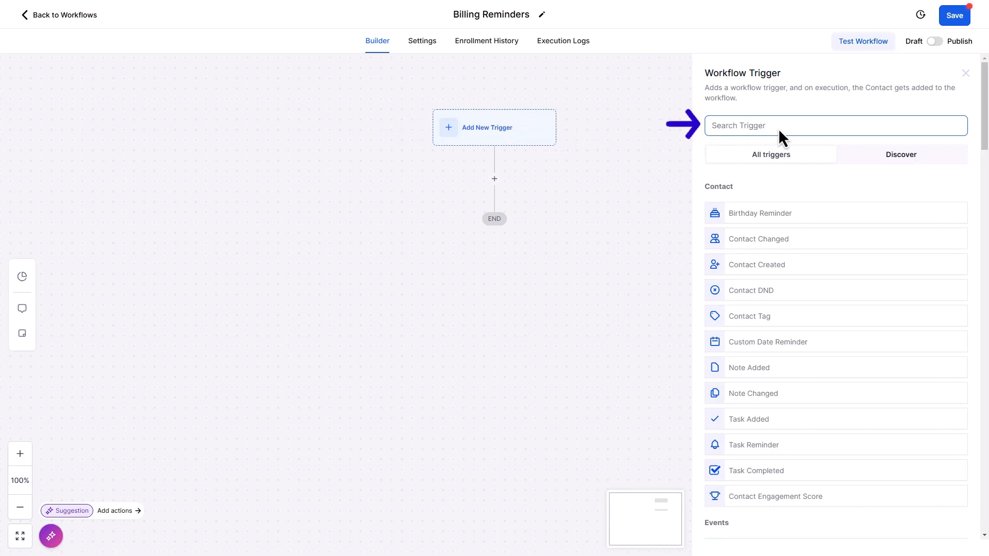
Add an Invoice trigger to the workflow with the filter Invoice Status set to Sent, and save the trigger.
text(invoice)
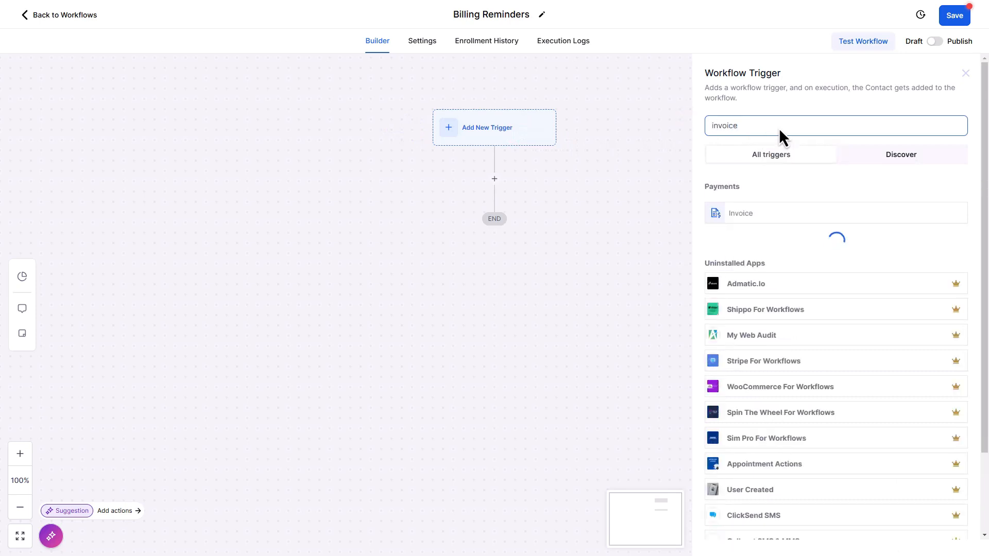
click(743, 213)
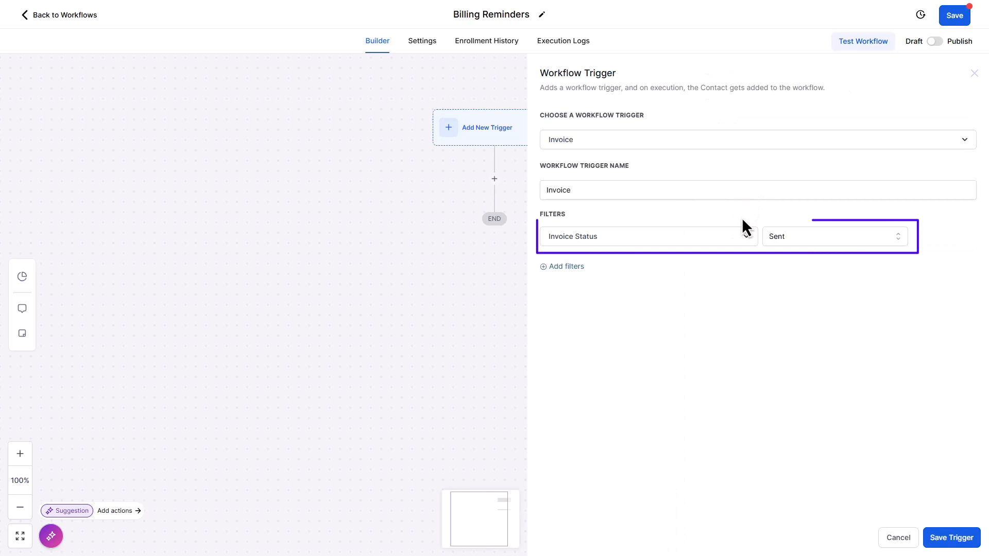
click(718, 237)
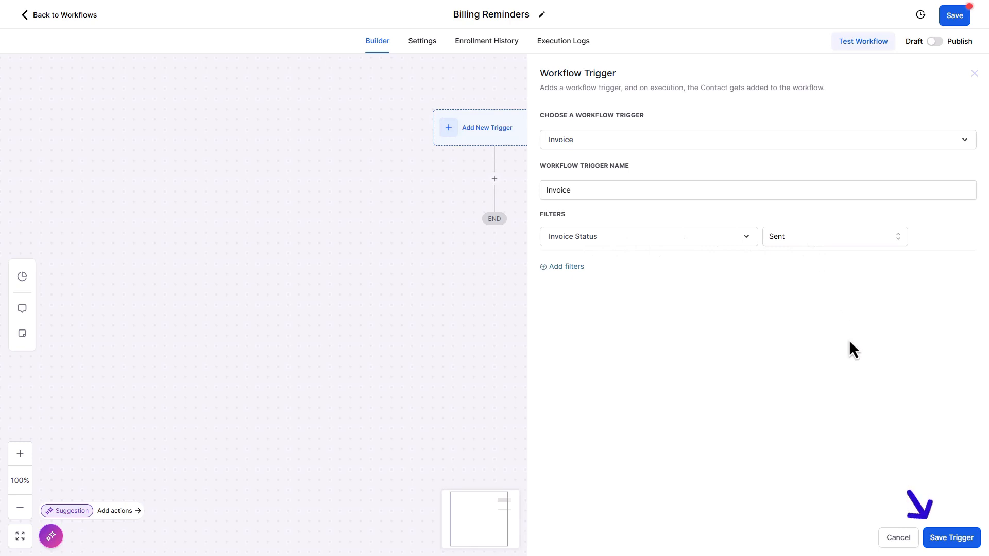
click(953, 539)
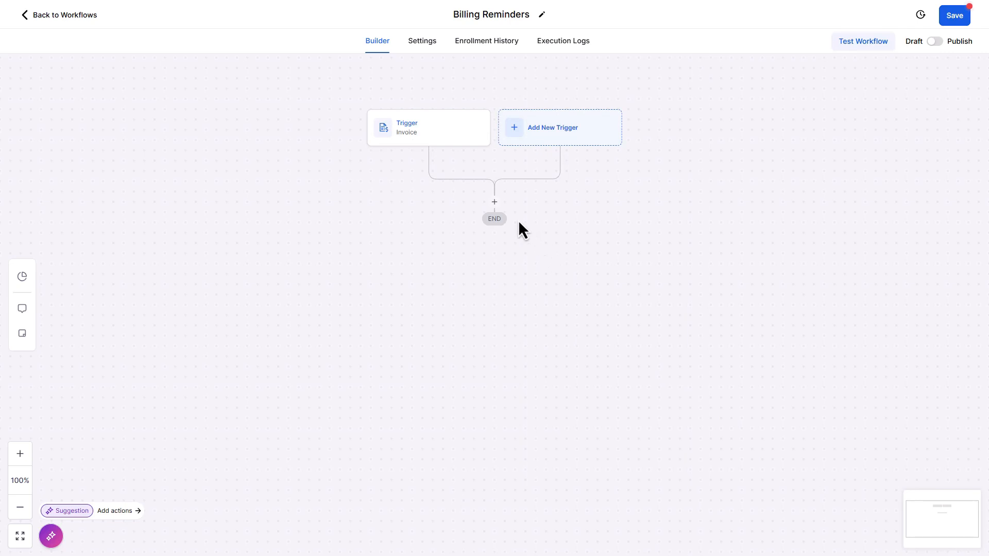
Add a Send Email action below the trigger with the subject "Your Invoice is ready!".
click(495, 203)
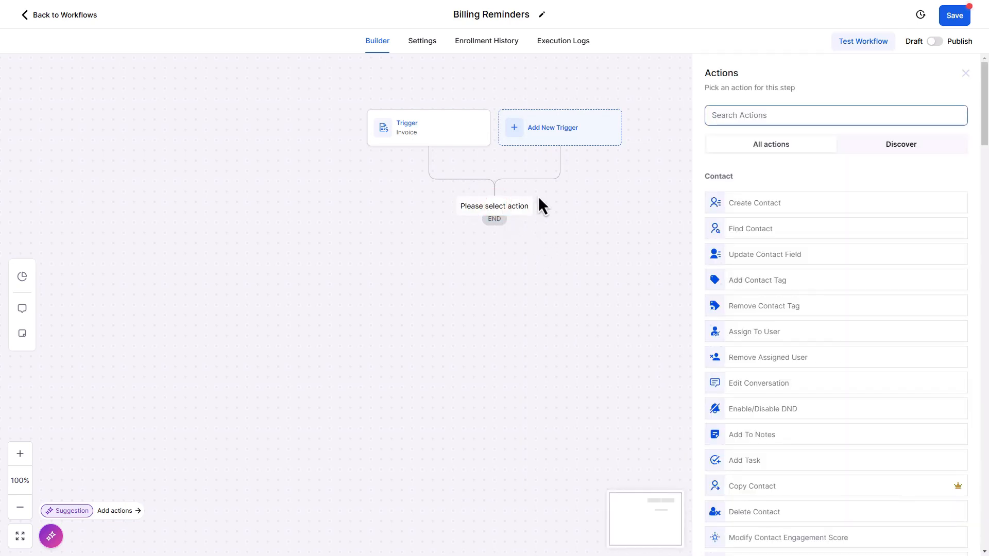
click(804, 116)
text(send email)
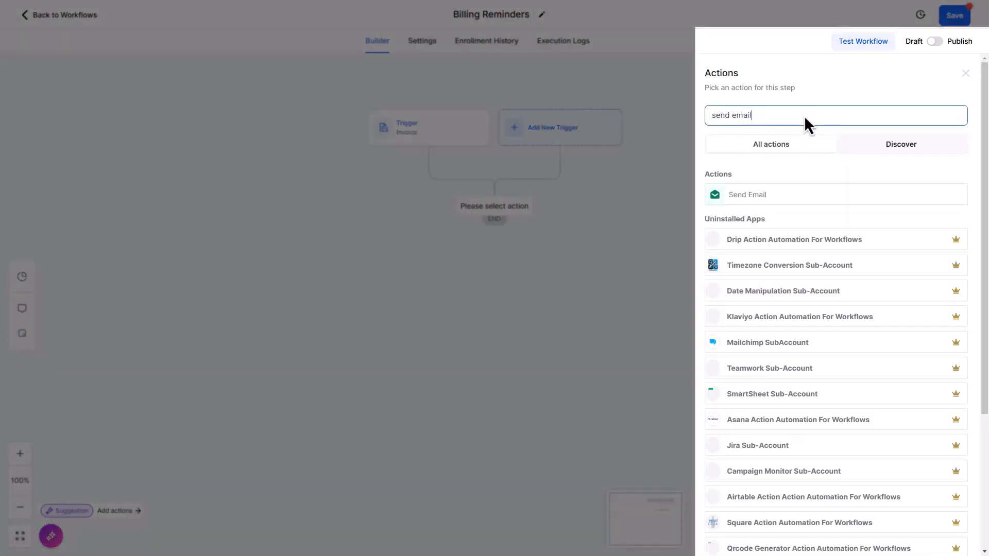
click(752, 195)
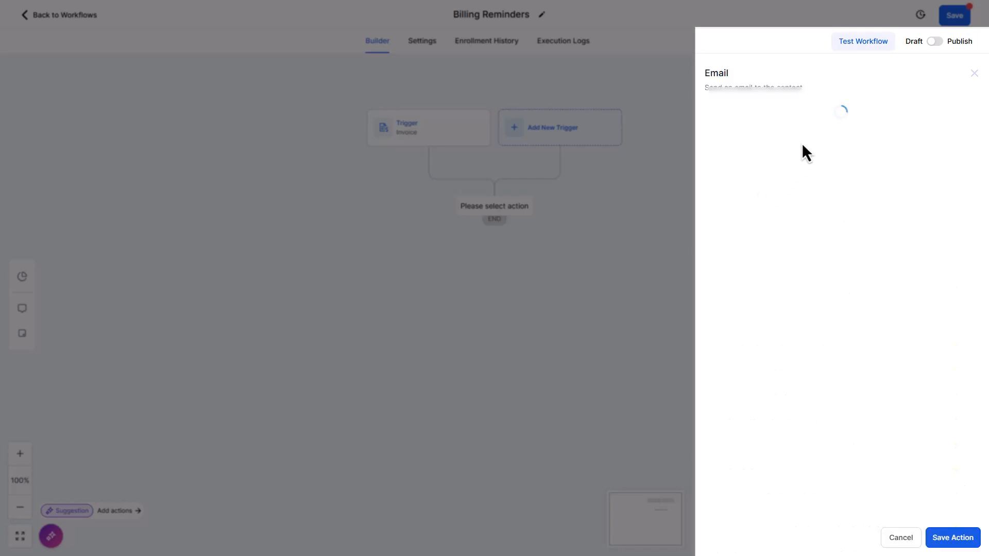
click(808, 137)
text(Yo)
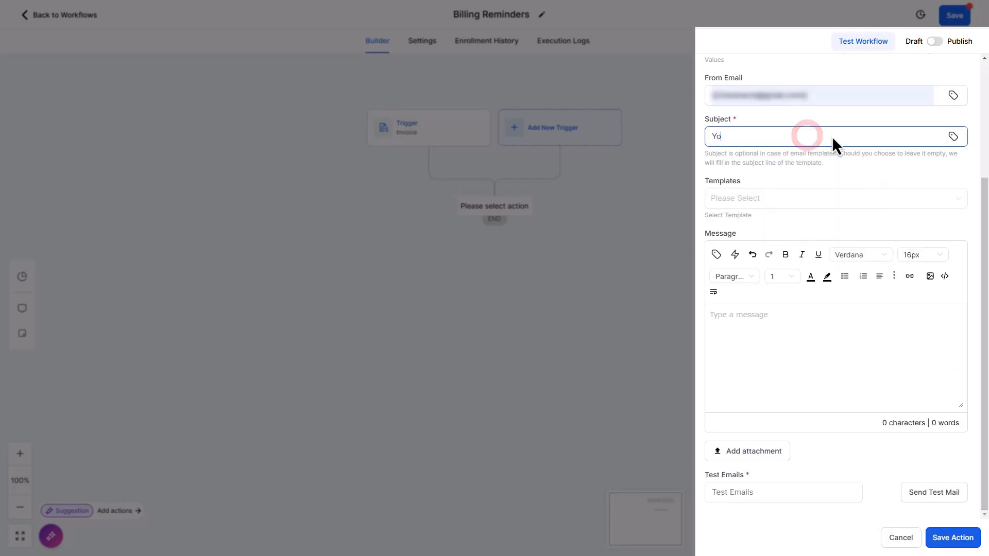
text(ur Invoice is ready!)
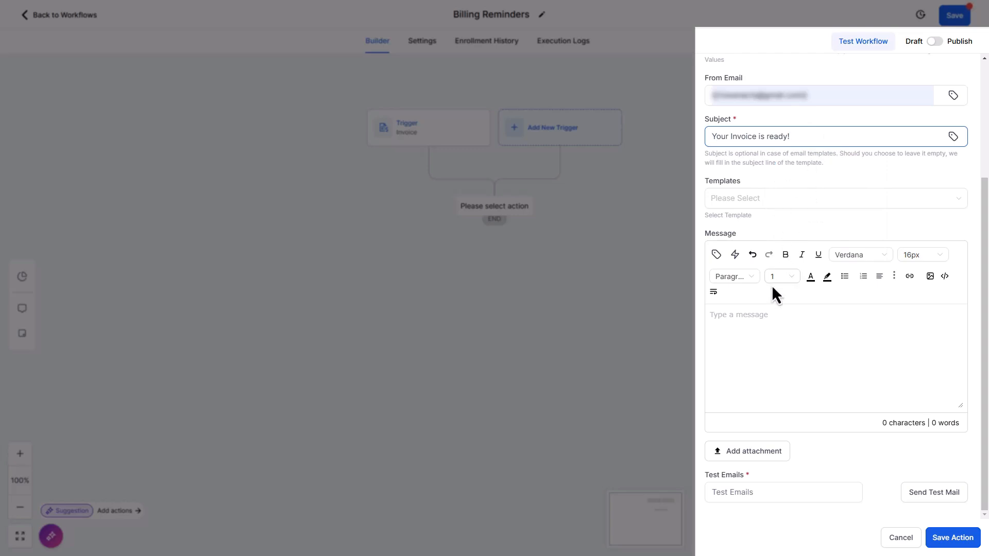
Write the client a message that their $150 invoice is ready, with the api.leadconnectorhq.com payment form link and "Thank you!", and save the email action.
click(753, 317)
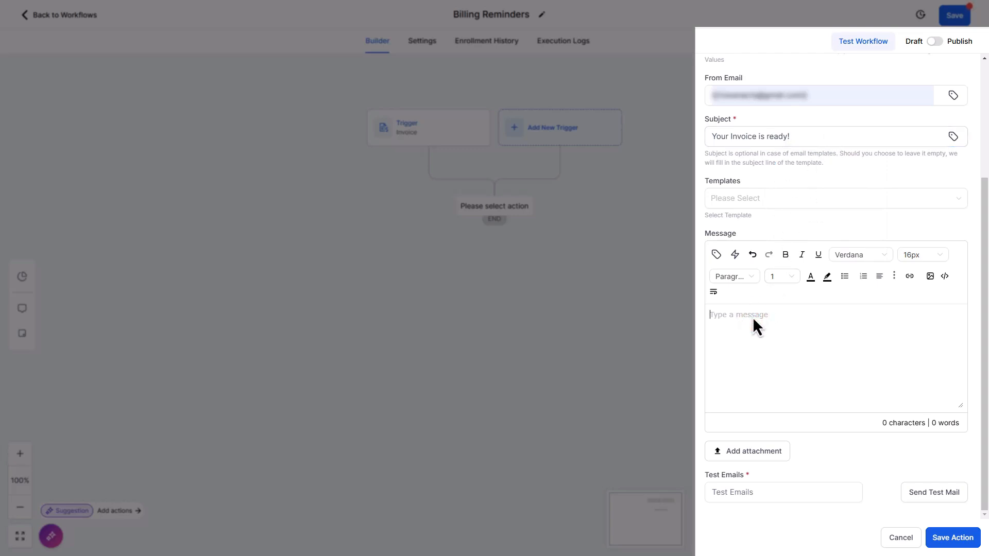
text(Hi [Client Name], Your invoice #[Invoice Number] for $[Amount] is ready. Please use the link below to make your payment: [Payment Link] Thank you!)
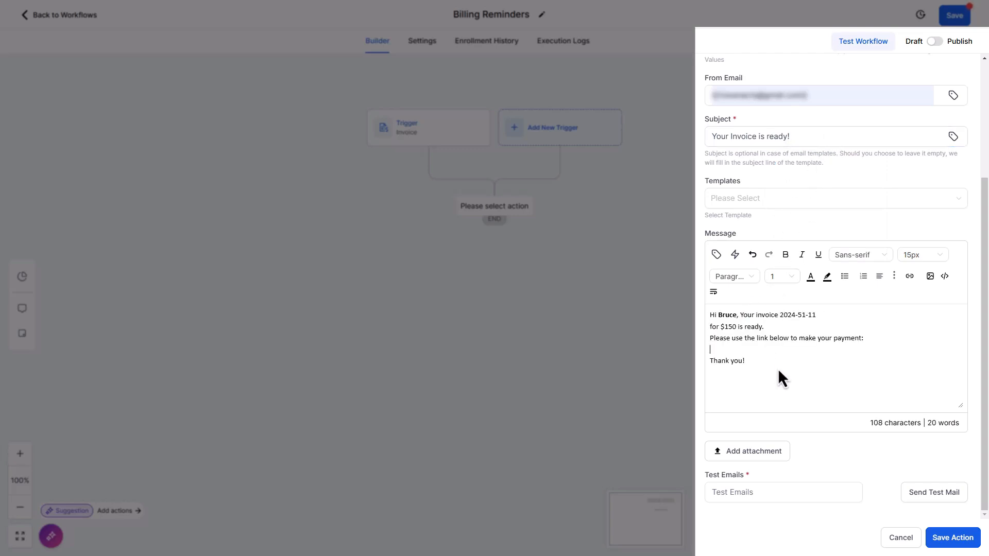
text(https://api.leadconnectorhq.com/widget/form/kO5n1XNqdLDjRRuWiCky)
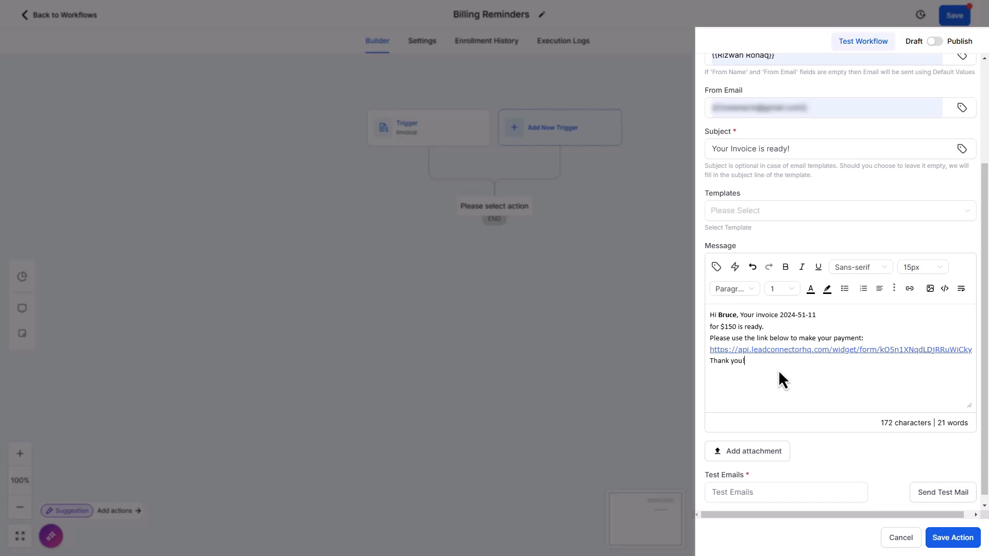
click(953, 538)
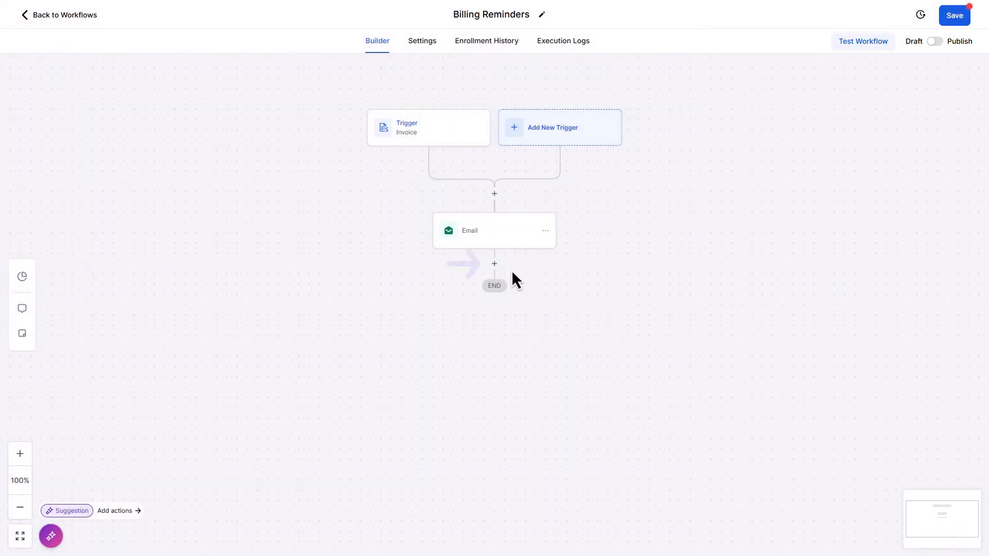
Add a Wait action below the email with a time delay of 3 days, named "Wait 3 days", and save it.
click(496, 267)
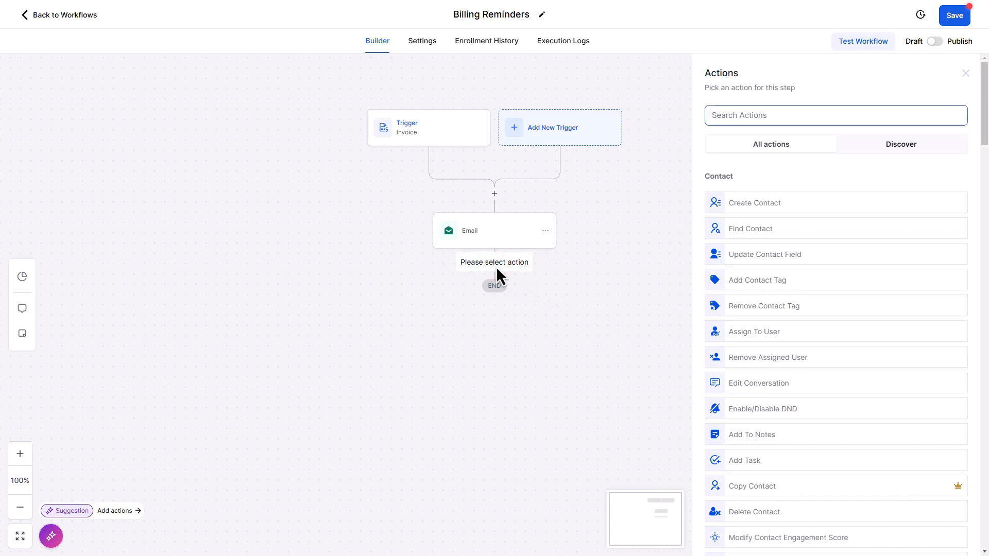
text(wait)
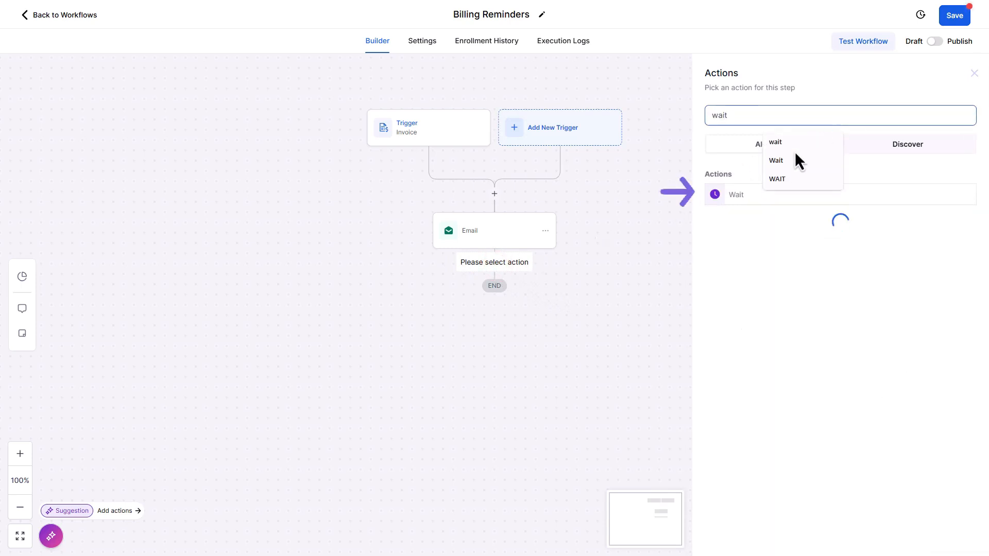
click(737, 194)
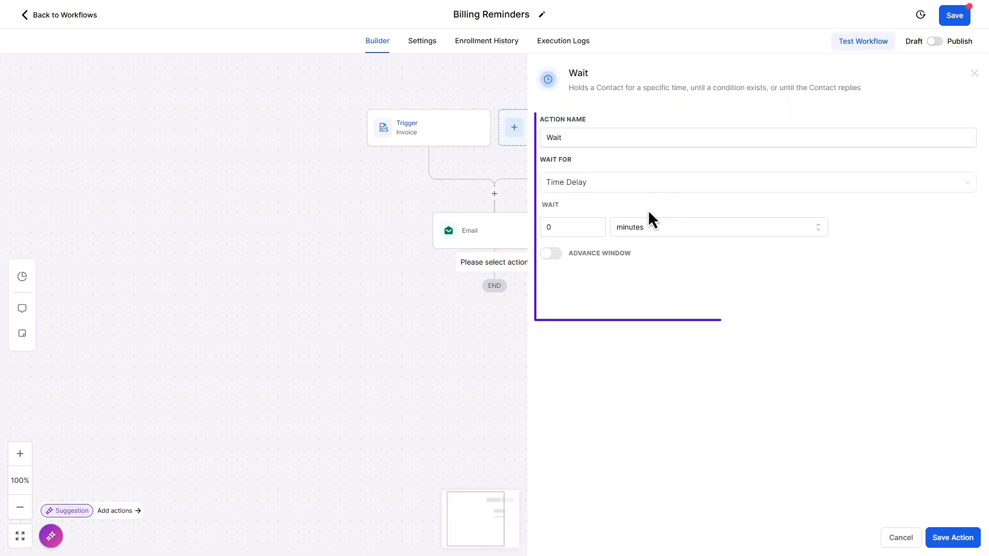
click(650, 227)
click(638, 285)
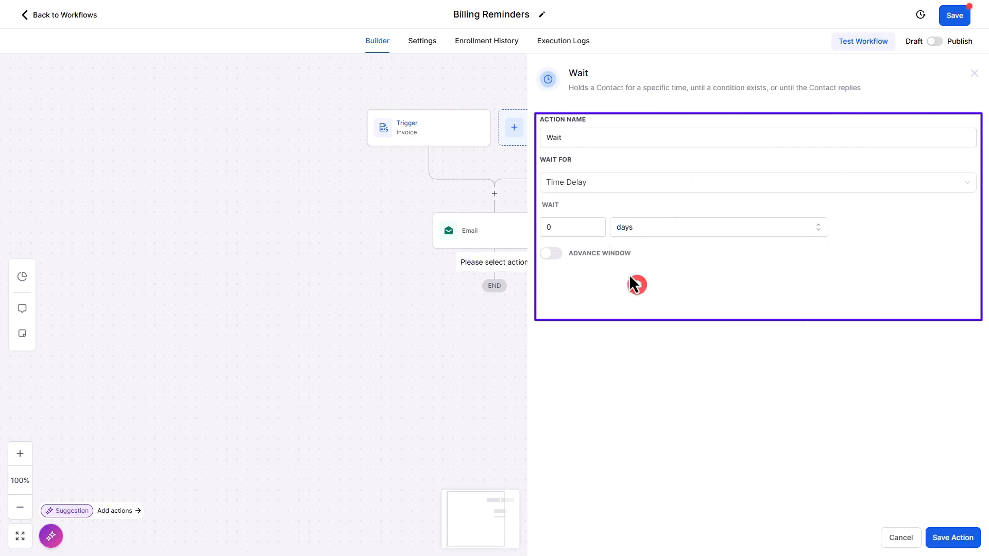
click(597, 225)
click(597, 225)
click(597, 225)
click(588, 139)
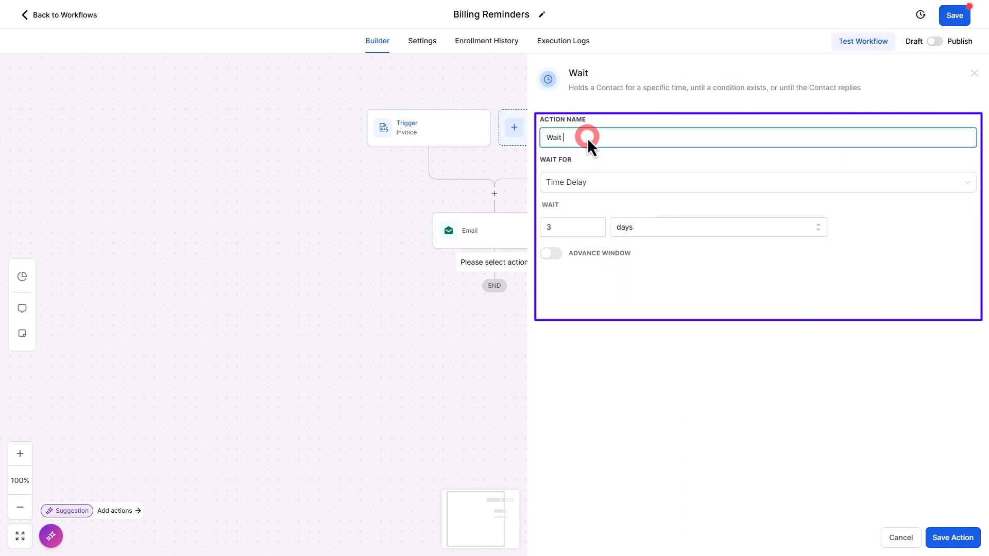
text(3 days)
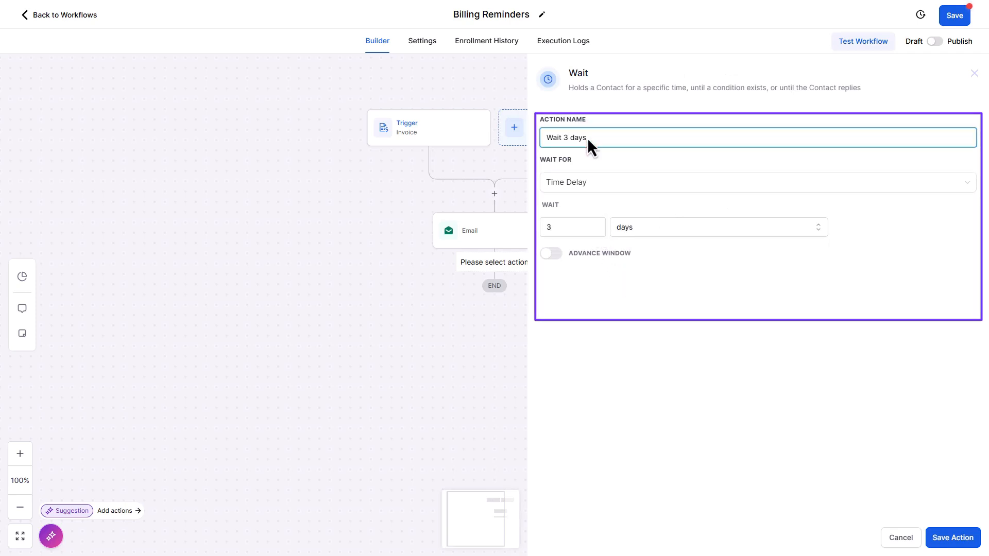
click(952, 537)
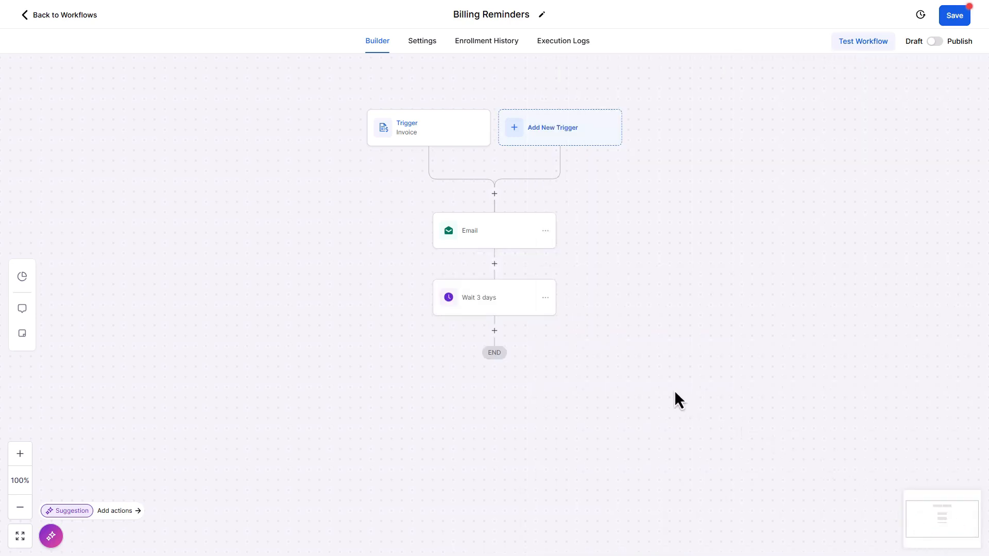
Add a Send Email action after the 3-day wait with the subject "Friendly Reminder: Payment Due".
click(494, 333)
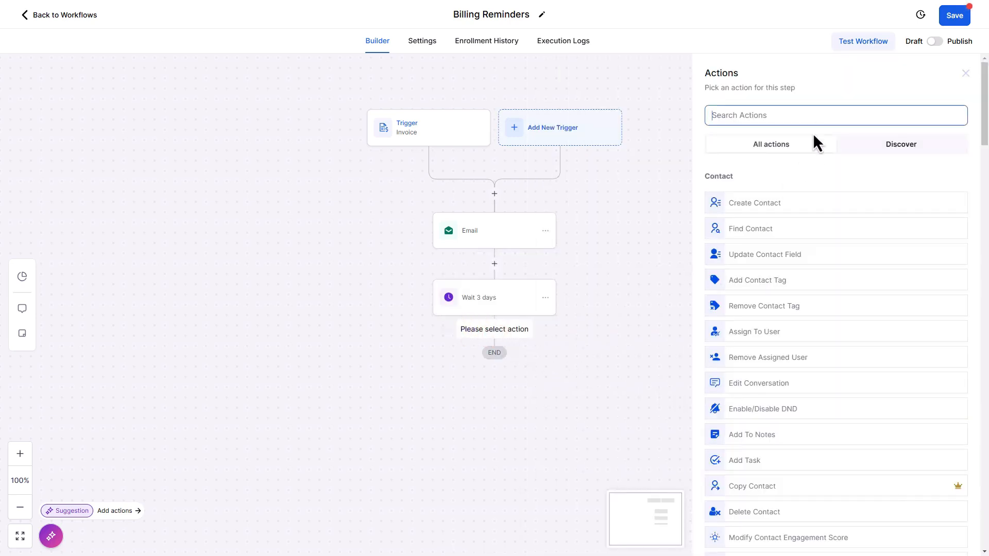
text(send email)
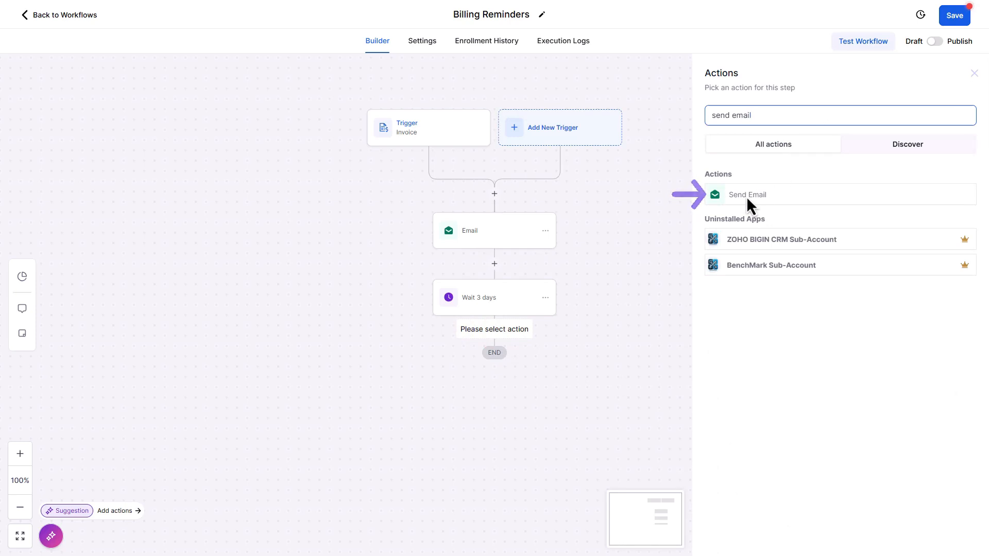
click(747, 196)
scroll(746, 203, down, 3)
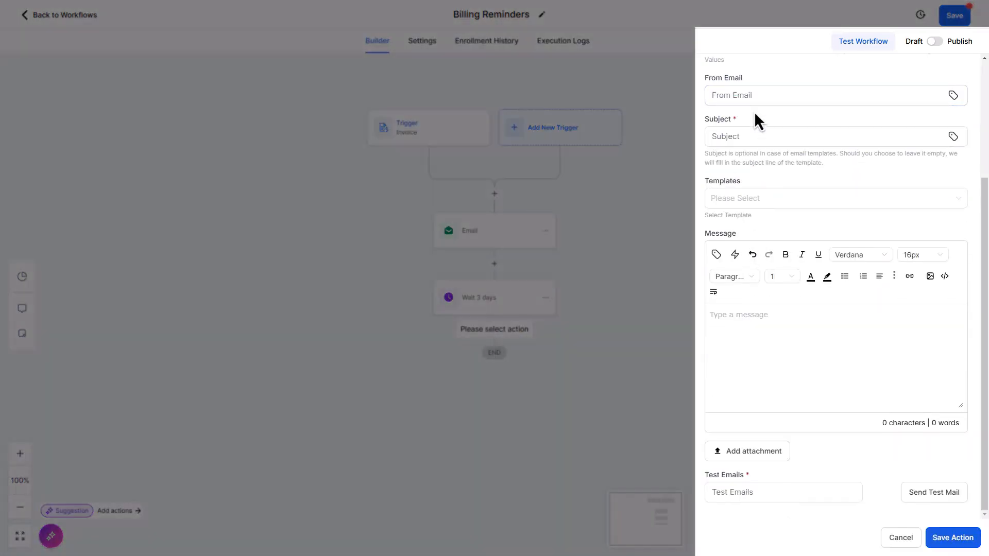
click(749, 137)
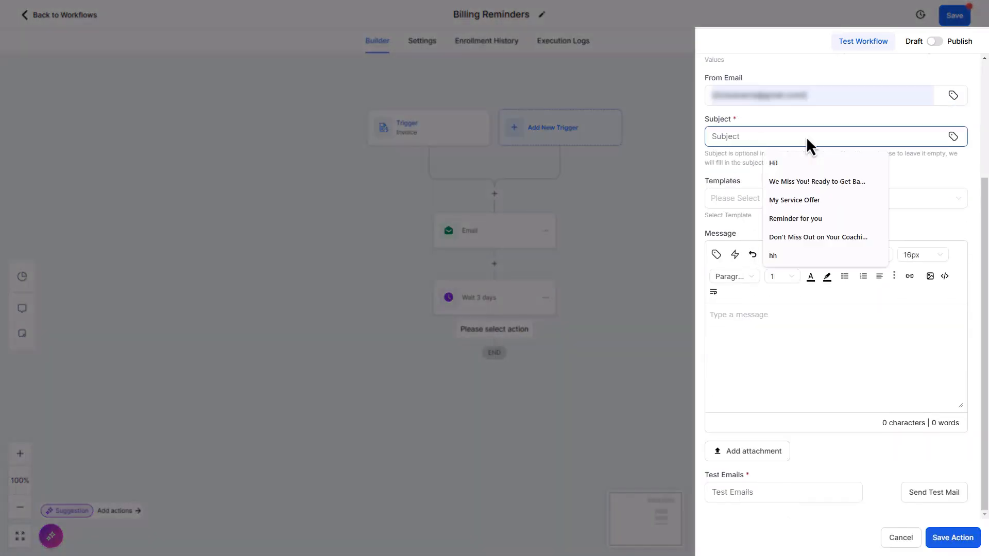
text(Friendly Reminder, Payment Due)
click(779, 137)
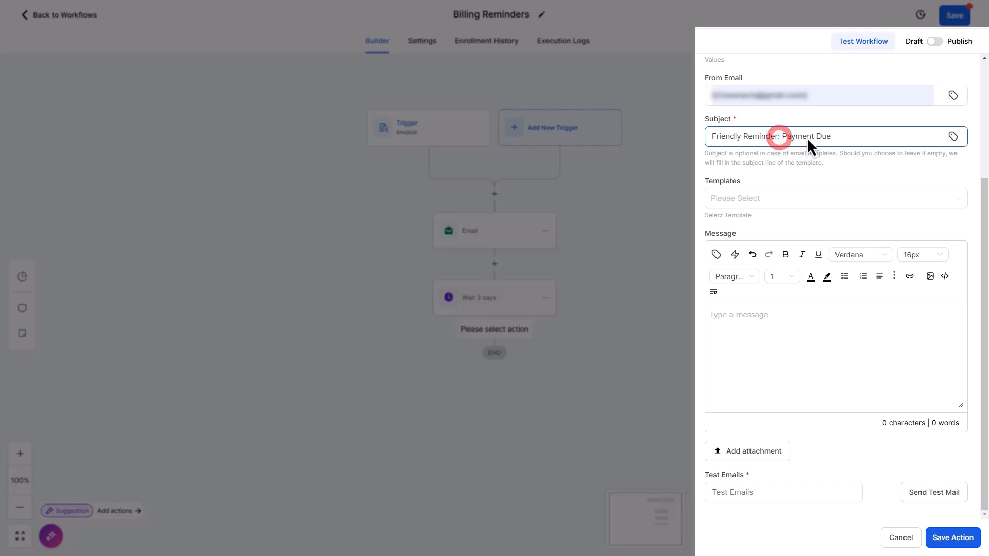
key(BackSpace)
text(:)
Write a friendly invoice-due reminder with the payment form link, signed "Best regards, Personal Developement Coaching Program", and save the email action.
click(728, 315)
text(Hi Bruce, Just a friendly reminder that your invoice 2024/51/11 is due. If you’ve already paid, thank you! If not, here’s the link again: https://api.leadconnectorhq.com/widget/form/kO5n1XNqdLDjRRuWiCky Best regards, Personal Developement Coaching Program)
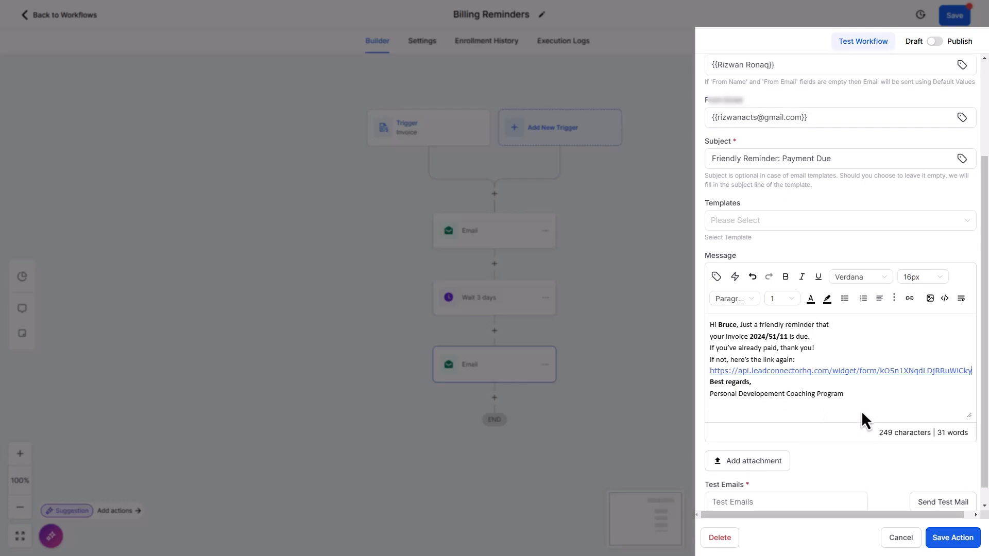
scroll(861, 410, down, 1)
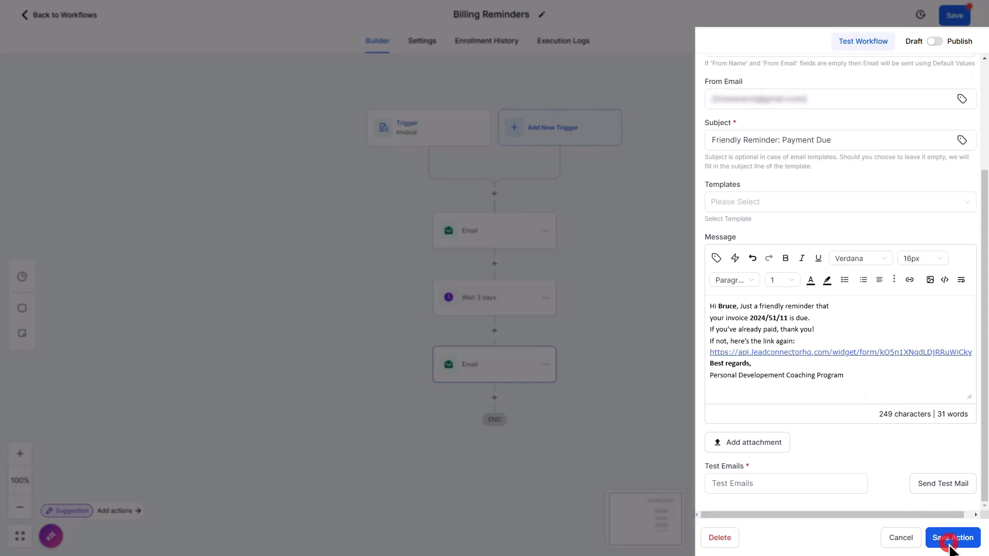
click(950, 538)
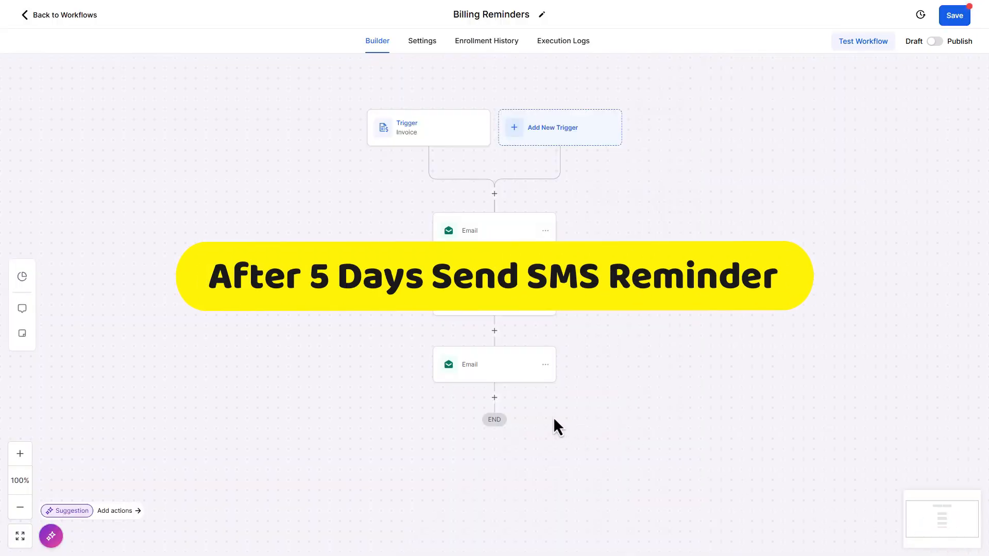
Add a Wait action below the reminder email with a time delay of 5 days, named "Wait 5 days", and save it.
click(495, 399)
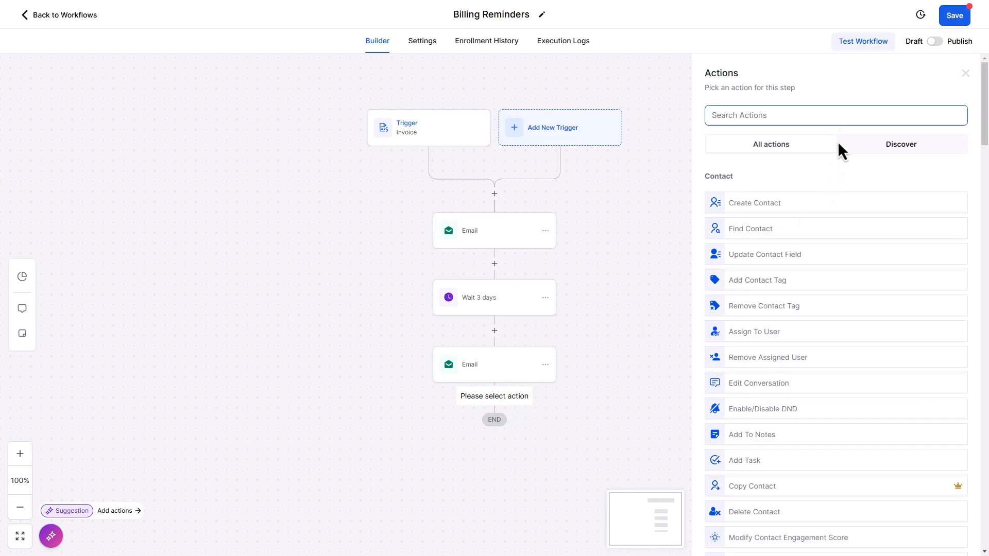
click(840, 124)
text(wait)
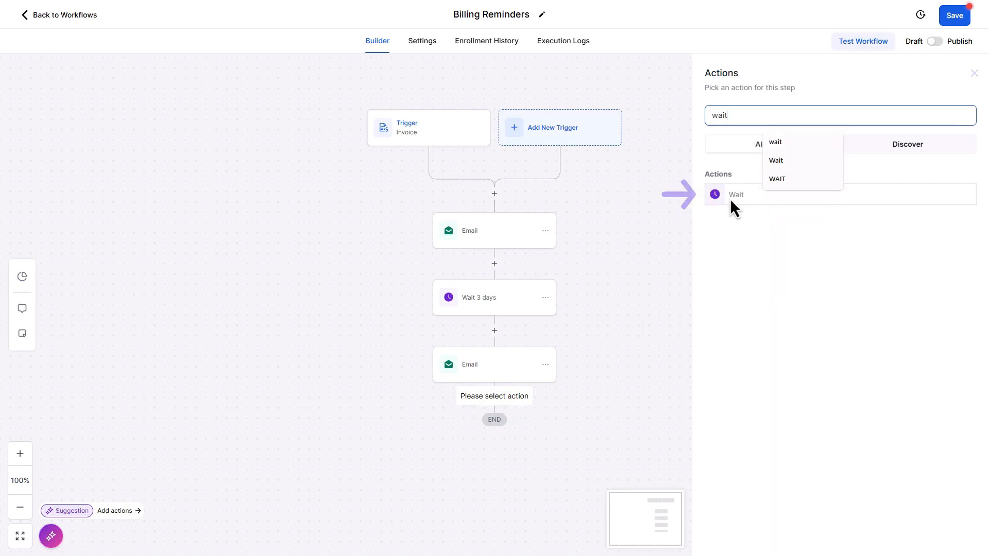
click(730, 199)
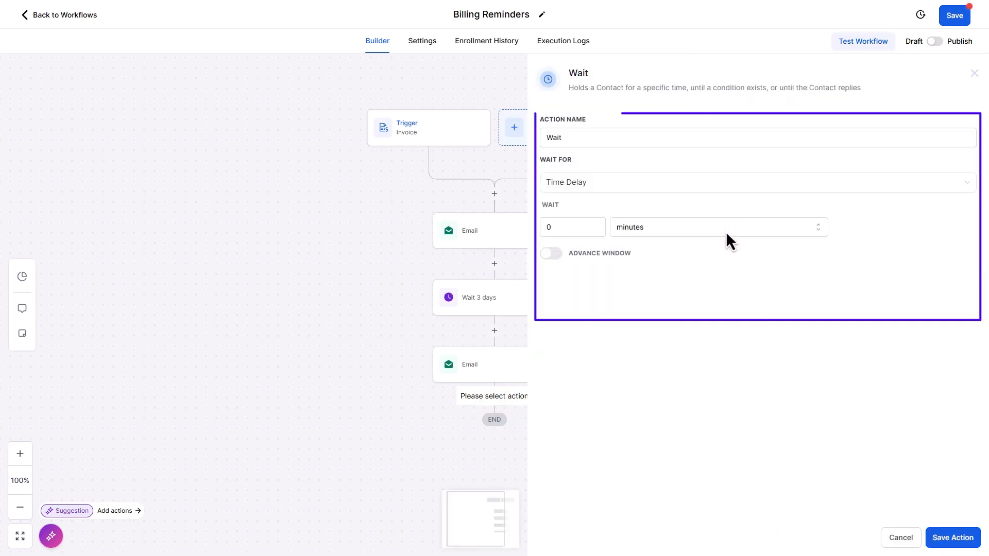
click(726, 228)
click(647, 287)
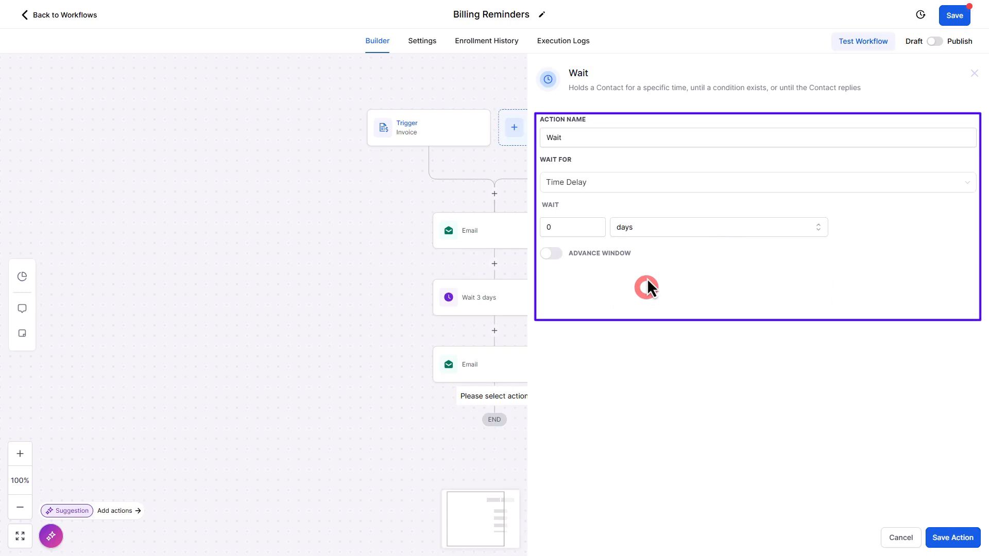
click(584, 232)
text(5)
click(609, 141)
text(5)
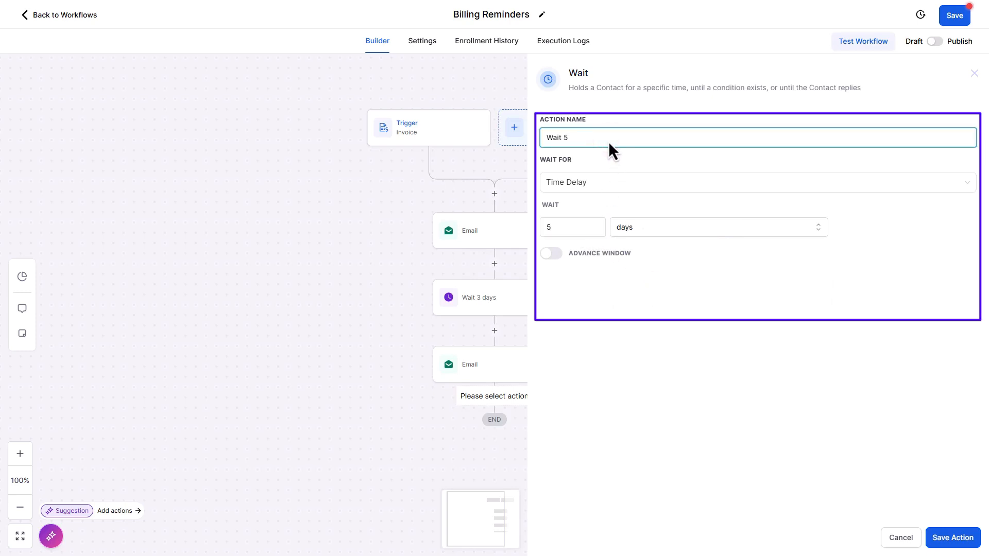
text( days)
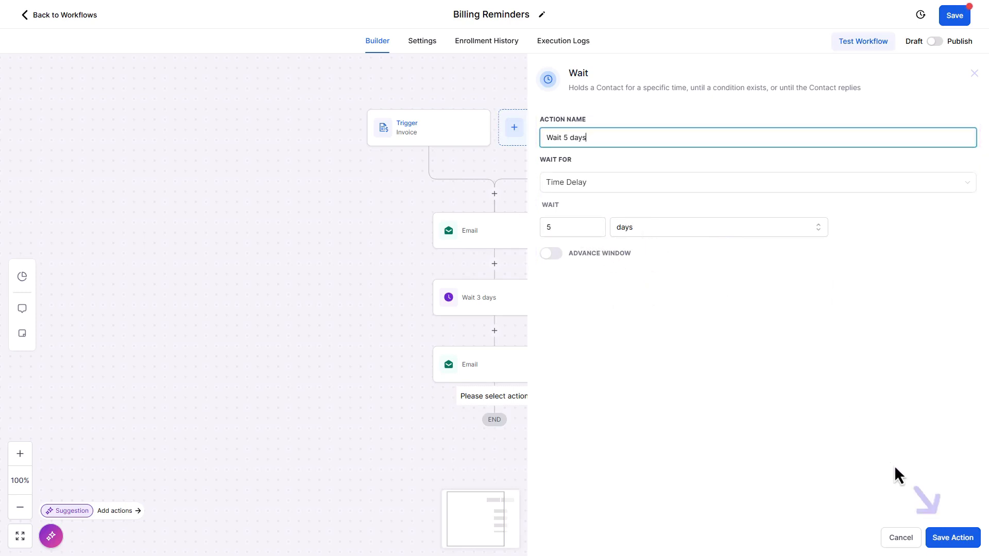
click(946, 538)
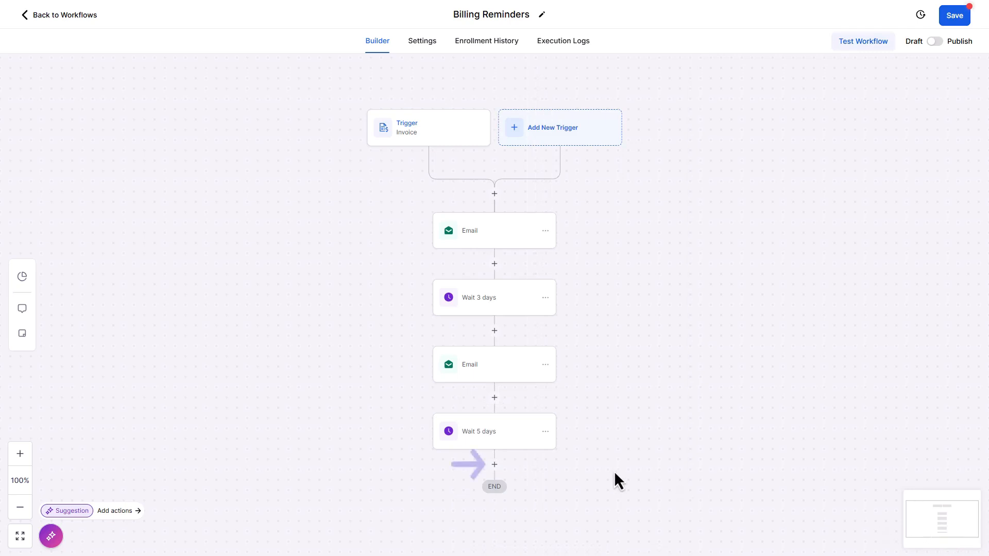
Add a Send Email action after the 5-day wait with the sender's email address and the subject "Payment Reminder!".
click(494, 466)
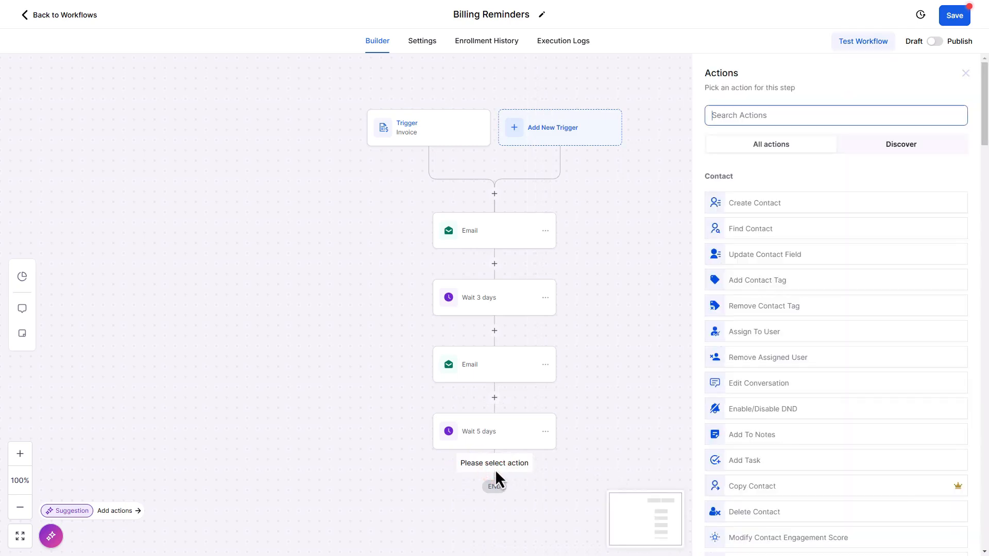
click(798, 121)
text(send)
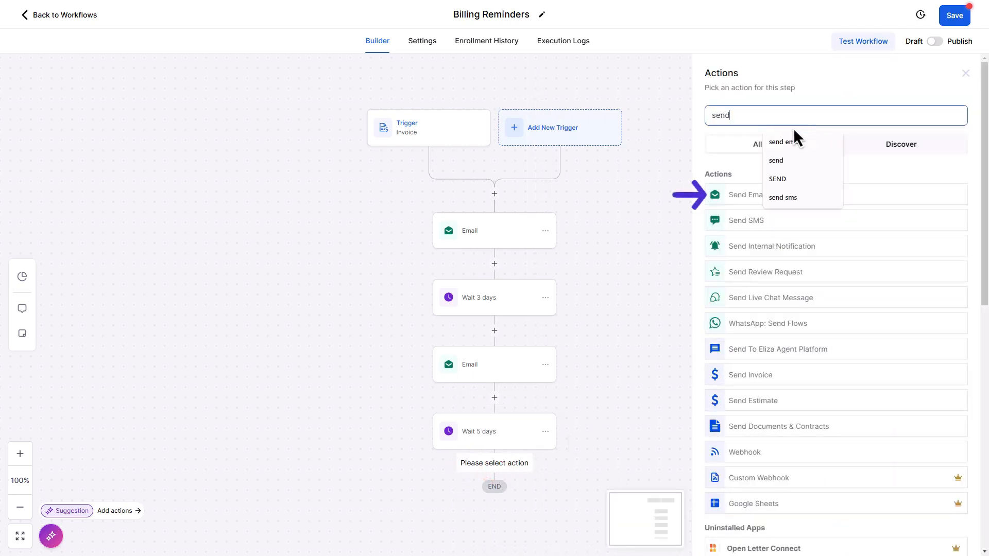
click(733, 199)
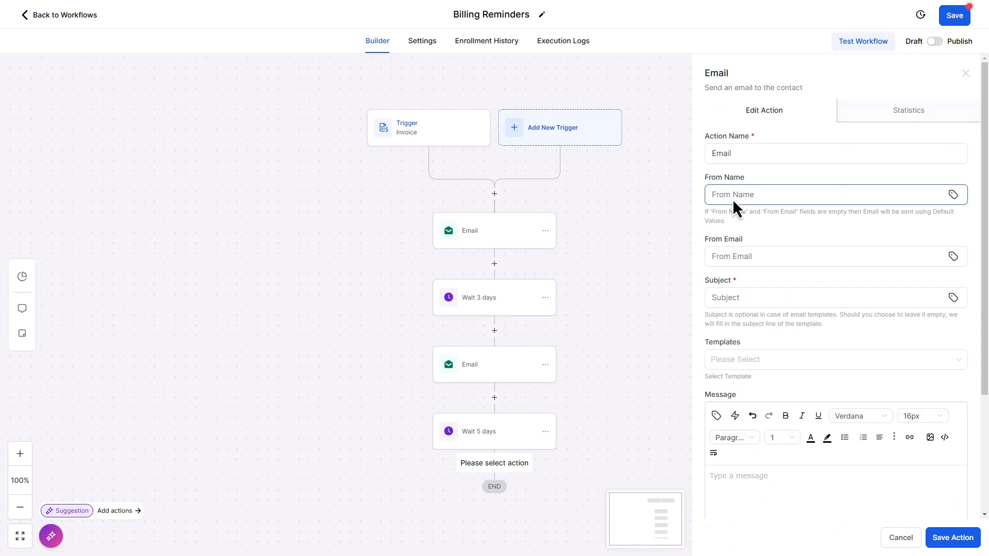
scroll(782, 252, down, 3)
click(752, 103)
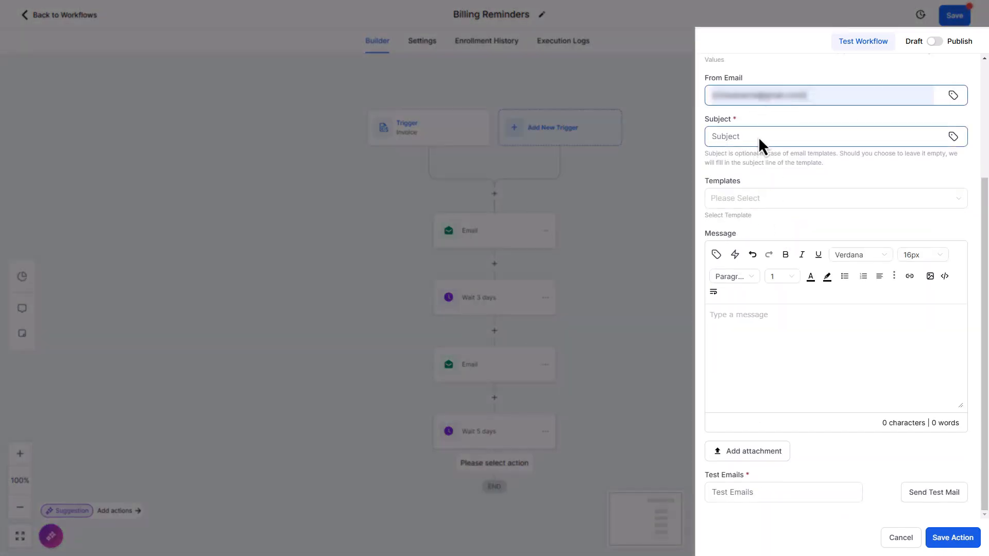
click(773, 137)
text(Payment Reminder)
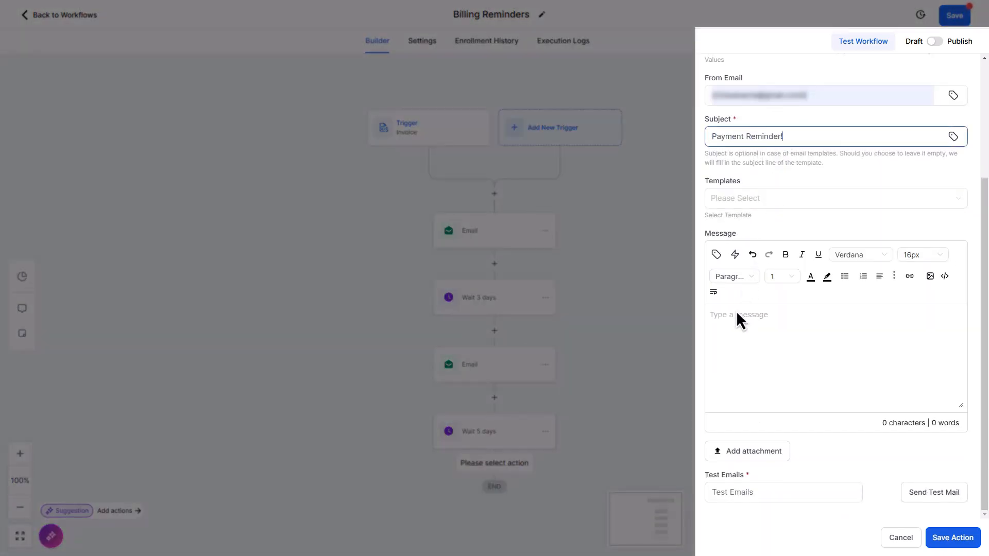
Write a message greeting the client, saying the invoice "is still due", add "Pay here:" with the payment form link, and save the email action.
click(736, 311)
text(Hi Bruce, your invoice 2024-51-2 is still due. Pay here:)
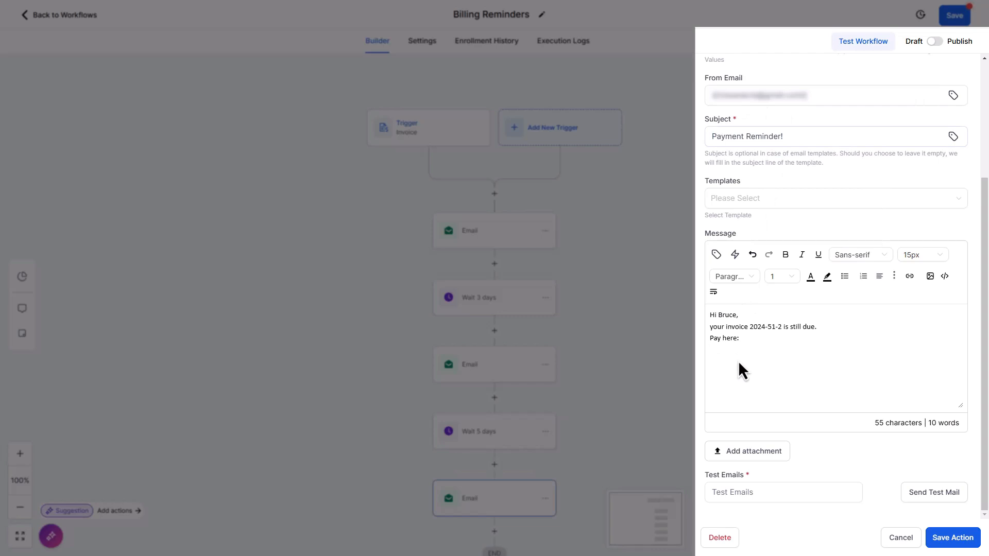
key(Return)
text(https://api.leadconnectorhq.com/widget/form/kO5n1XNqdLDjRRuWiCky)
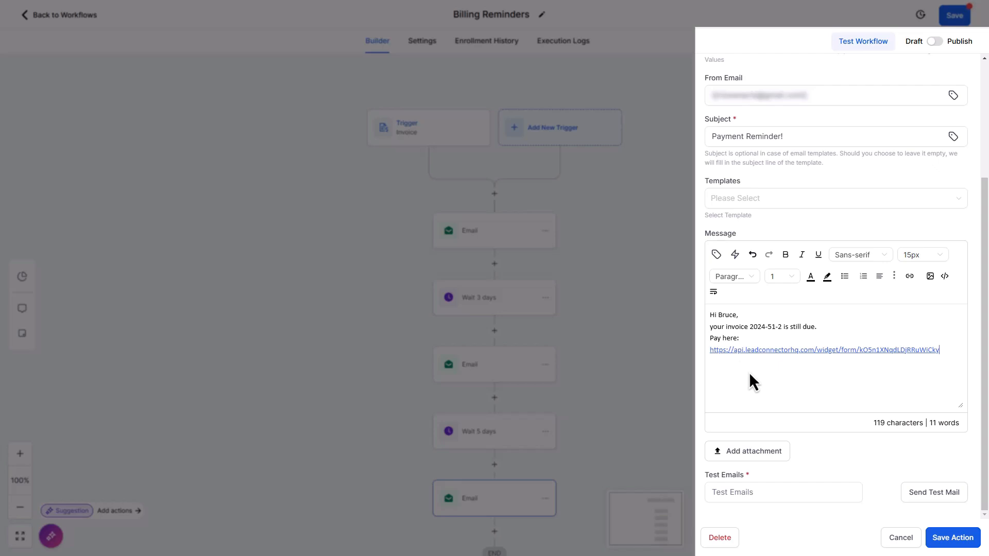
click(947, 537)
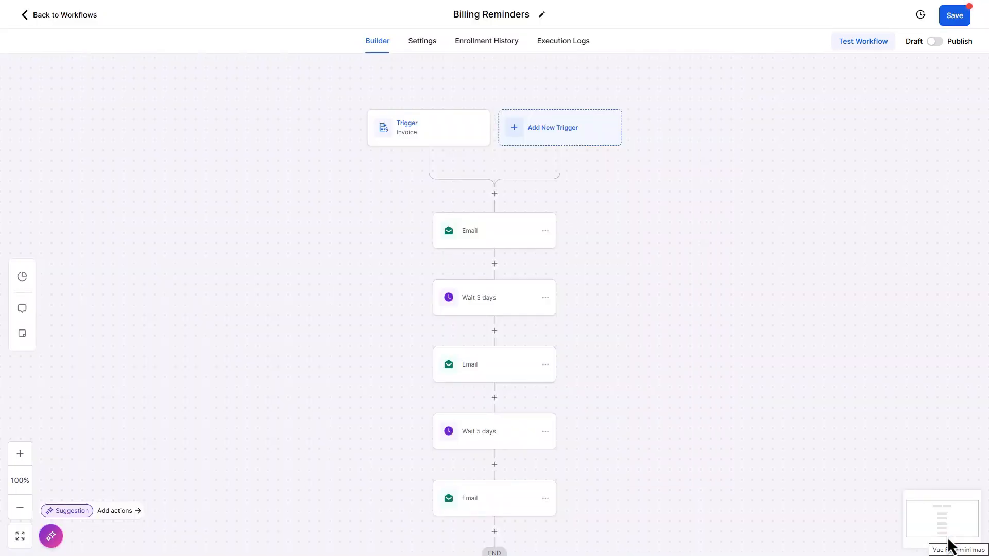
Add a Wait action below the "Payment Reminder!" email with a time delay of 2 days and save it.
scroll(678, 389, down, 1)
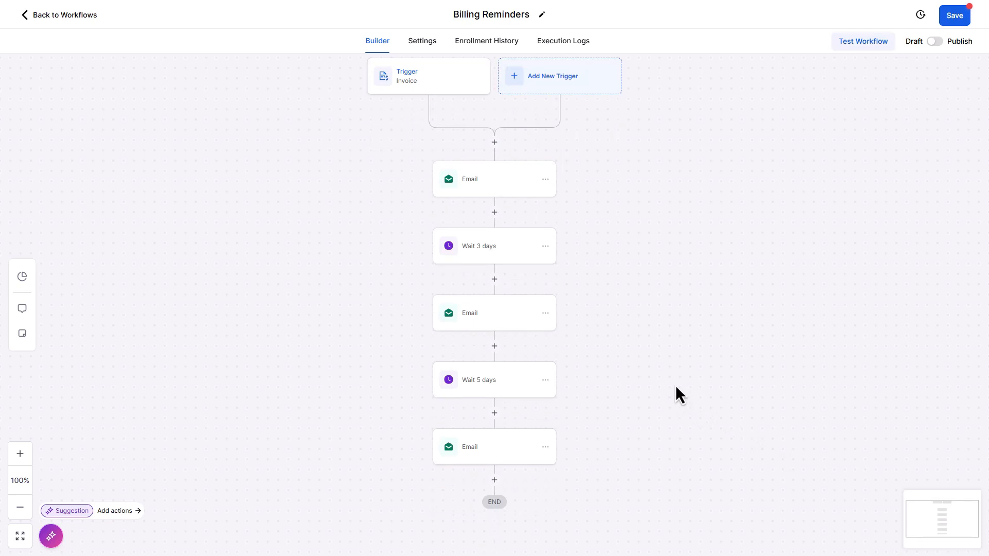
click(494, 481)
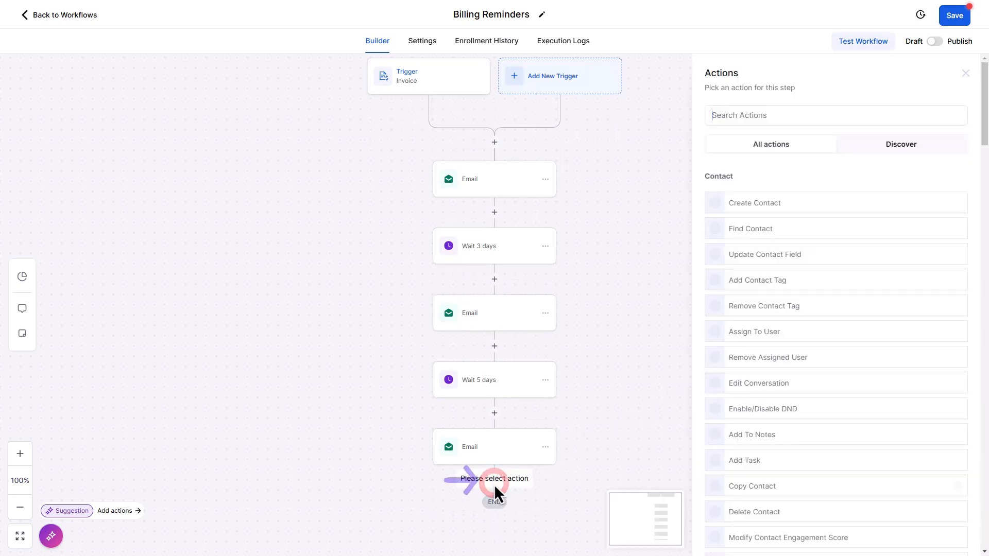
text(wait)
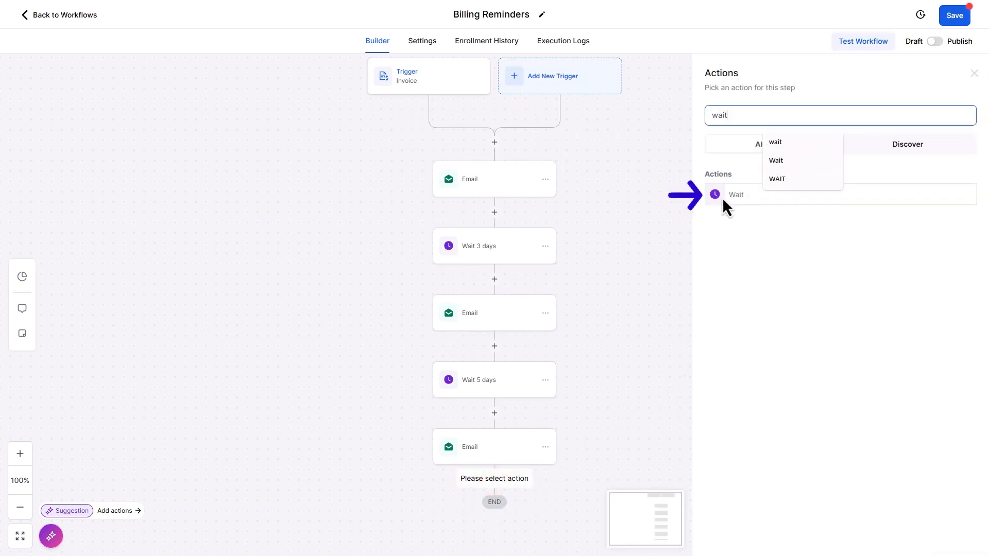
click(722, 196)
click(688, 229)
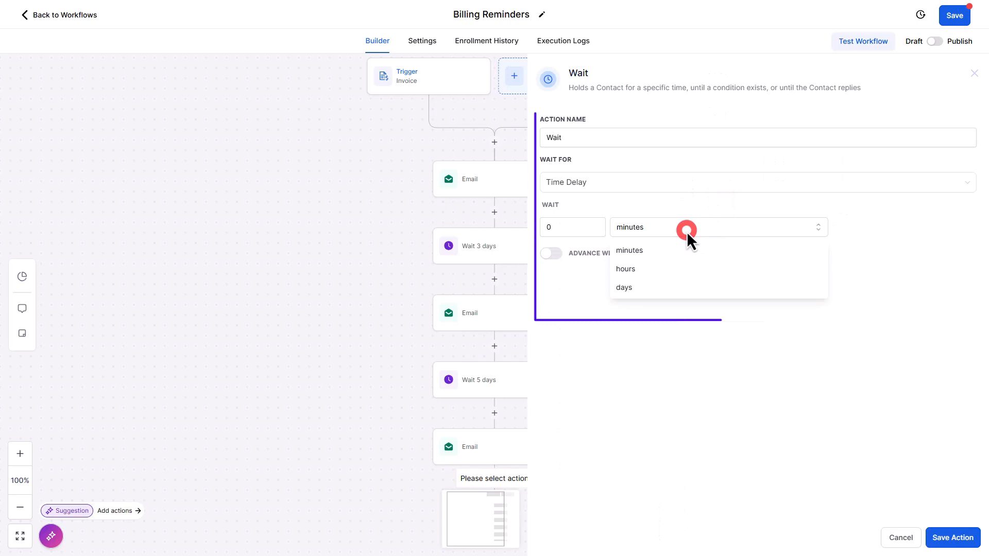
click(650, 289)
click(560, 230)
text(2)
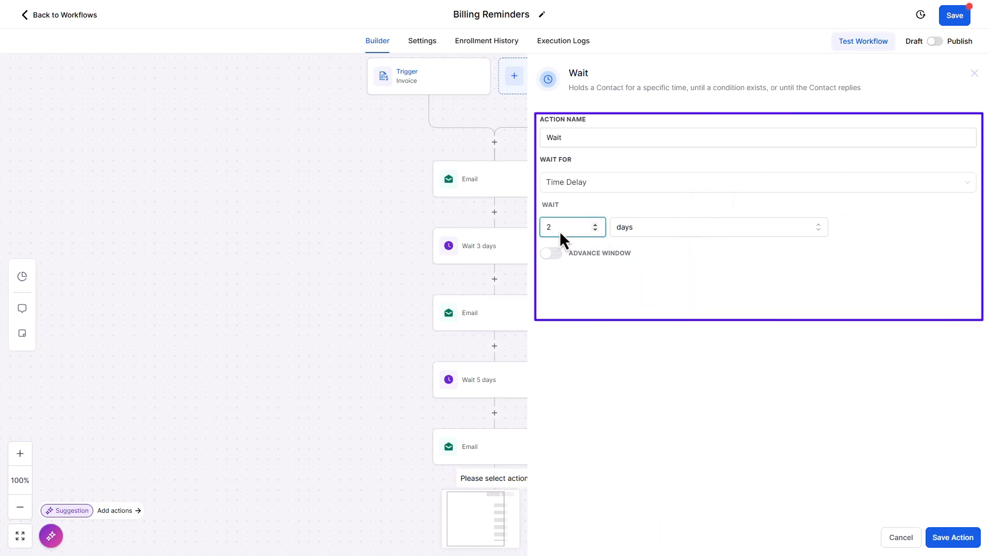
click(943, 534)
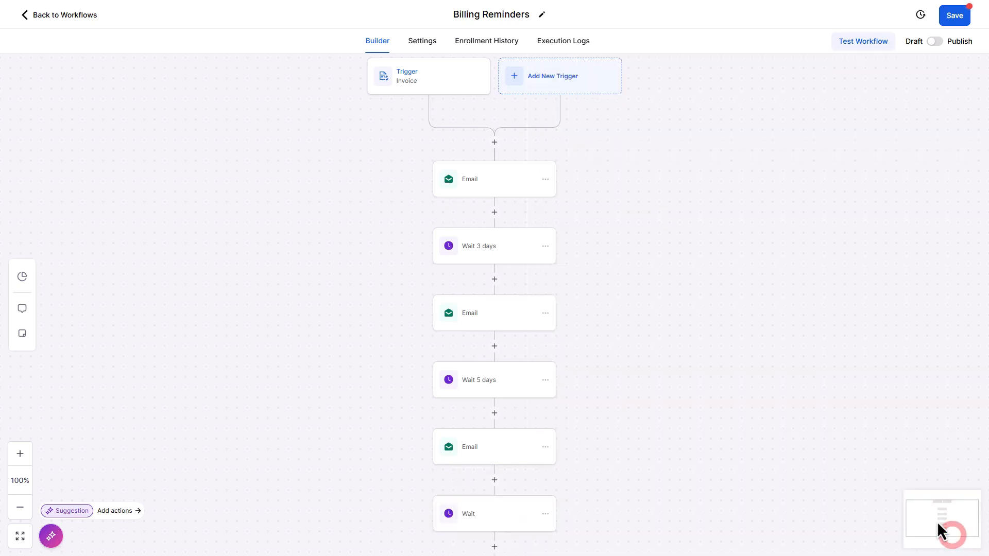
Add a Send Email action after the 2-day wait with the sender's email address and the subject "Urgent: Invoice Past due".
scroll(567, 479, down, 1)
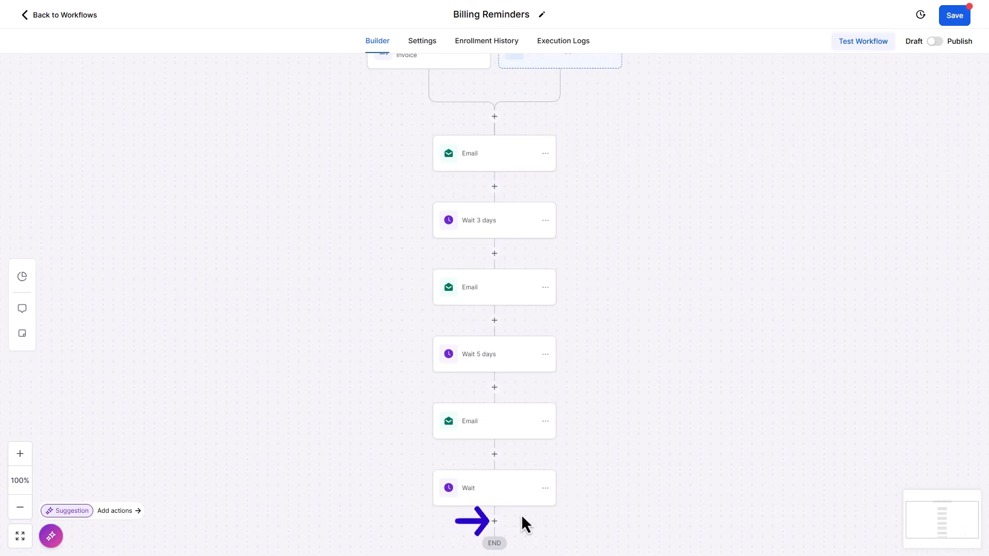
click(495, 524)
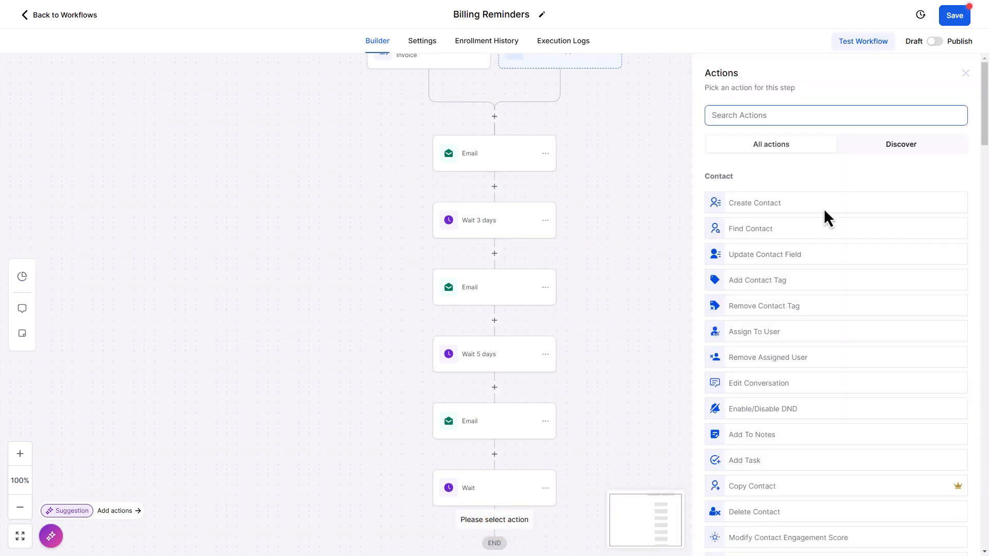
text(send email)
click(731, 196)
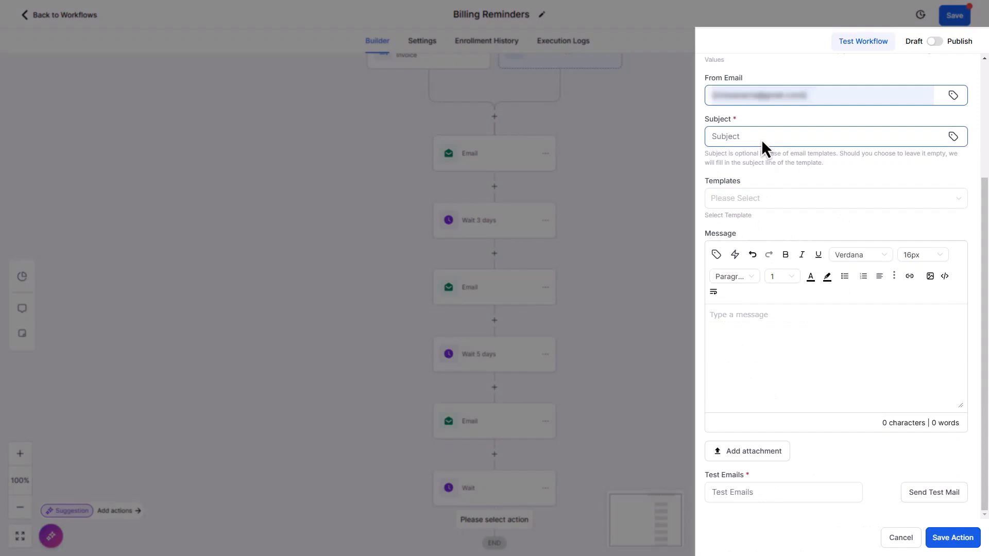
click(761, 138)
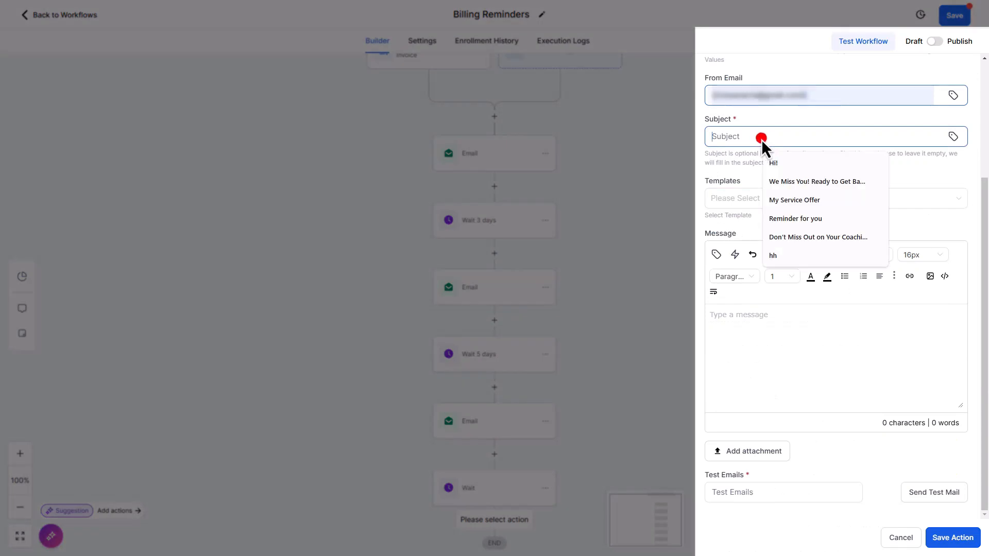
text(Urgent: Invoice Past due)
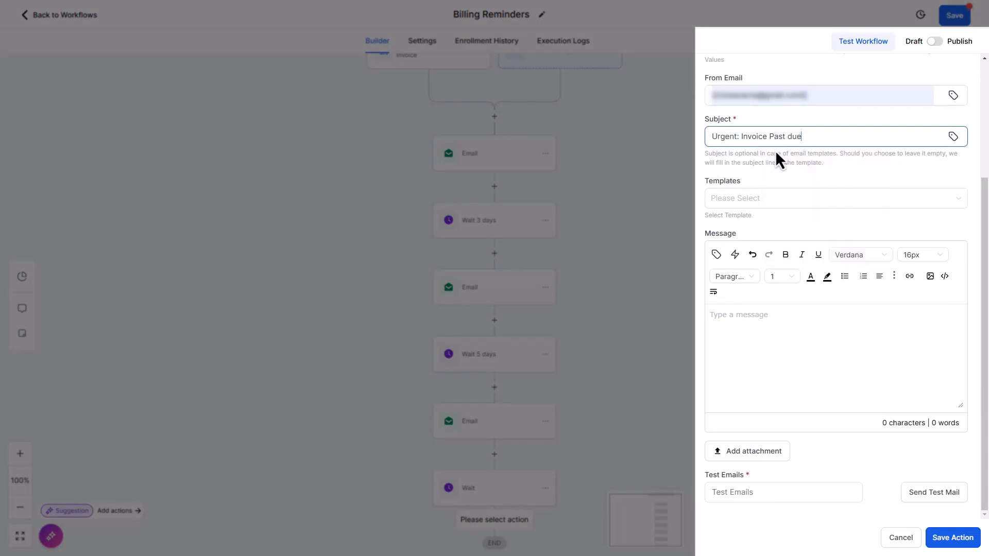
Write a message urging payment of the invoice to avoid a 10% extra fine, include the payment form link, and save the email action.
click(744, 313)
text(Please Pay your Invoice urgently otherwise after it we'll charge it with 10% extra fine. The payment link)
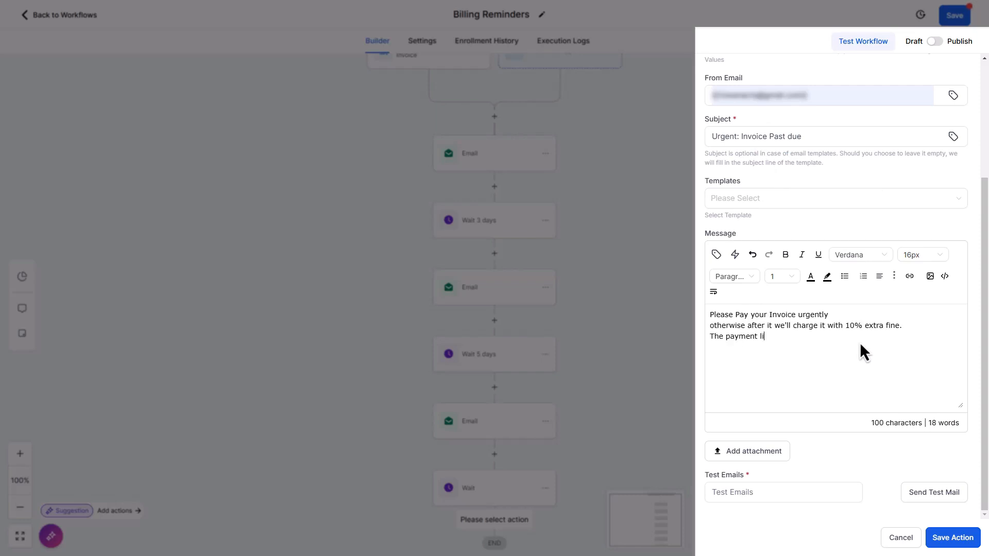
text(is here:)
key(Return)
text(https://api.leadconnectorhq.com/widget/form/kO5n1XNqdLDjRRuWiCky)
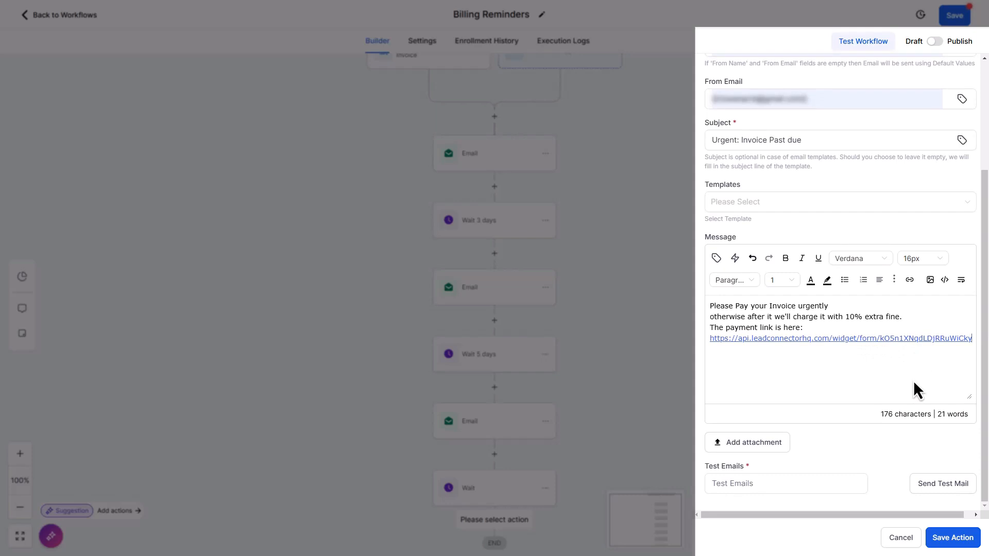
click(951, 539)
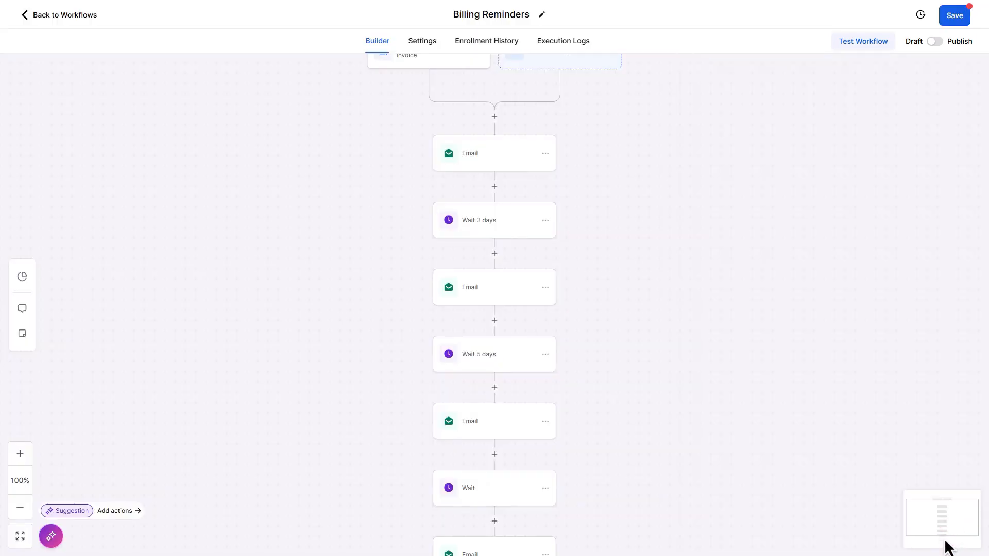
Add a second workflow trigger of the type Payment Received next to the Invoice trigger.
scroll(593, 486, down, 3)
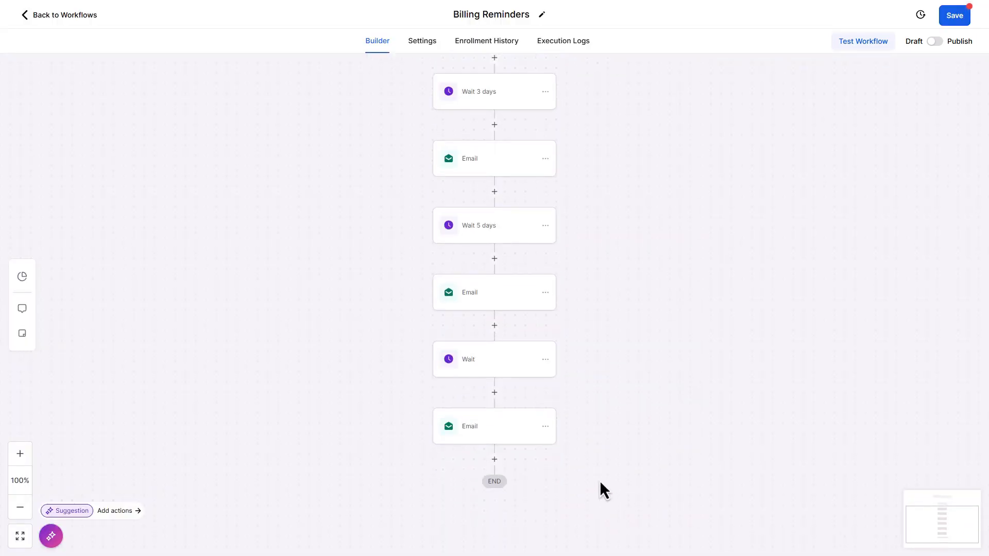
scroll(604, 485, up, 4)
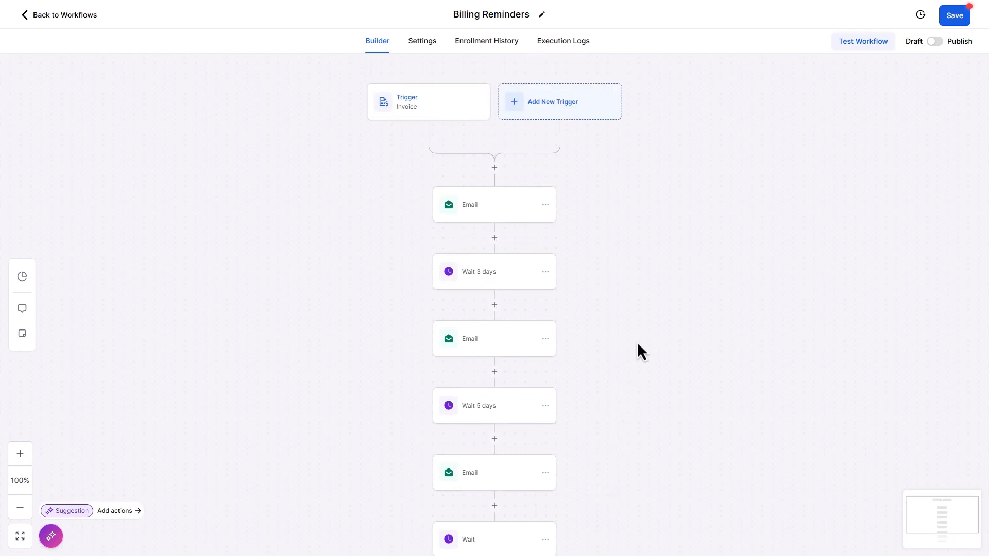
click(548, 106)
click(805, 128)
text(payment)
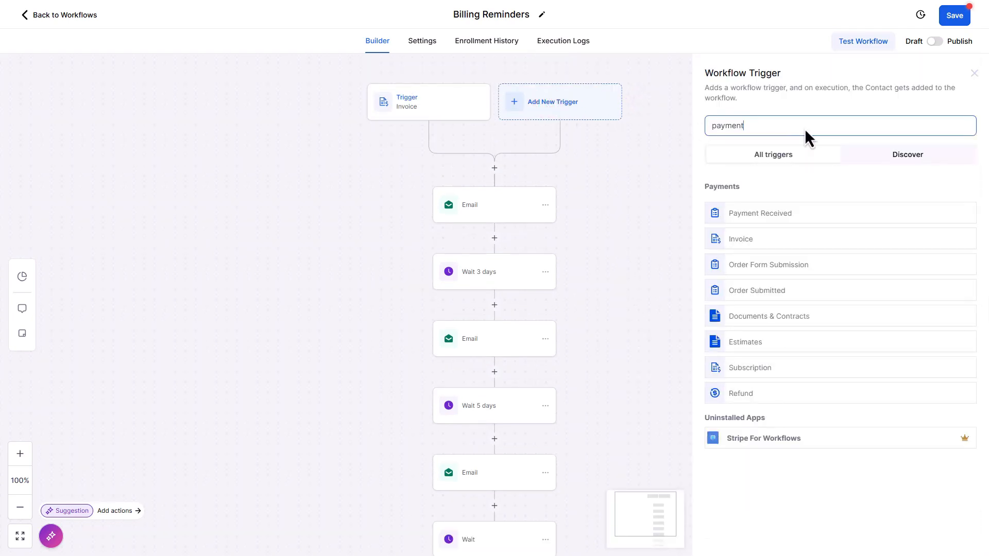
click(768, 214)
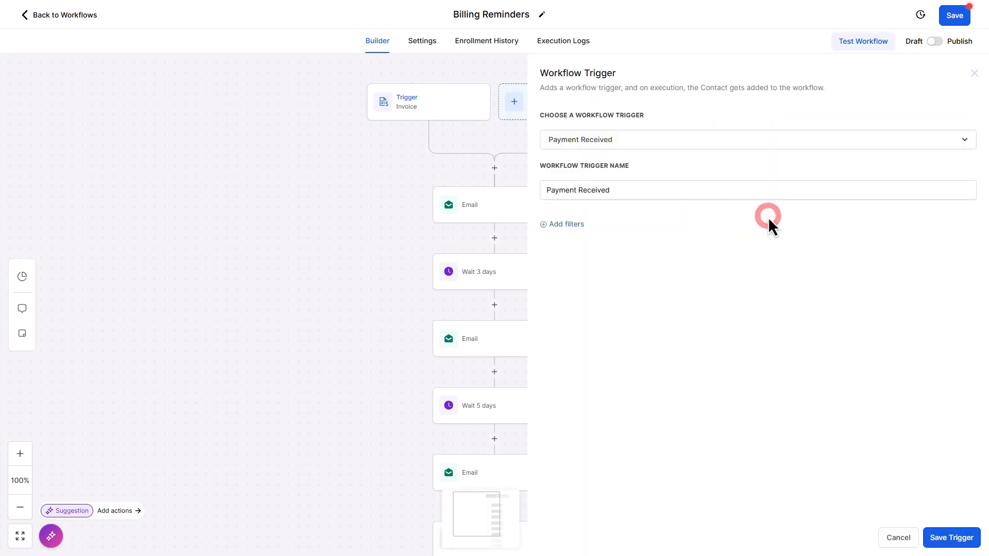
Filter the Payment Received trigger to Payment Status Is Success and save the trigger.
click(562, 224)
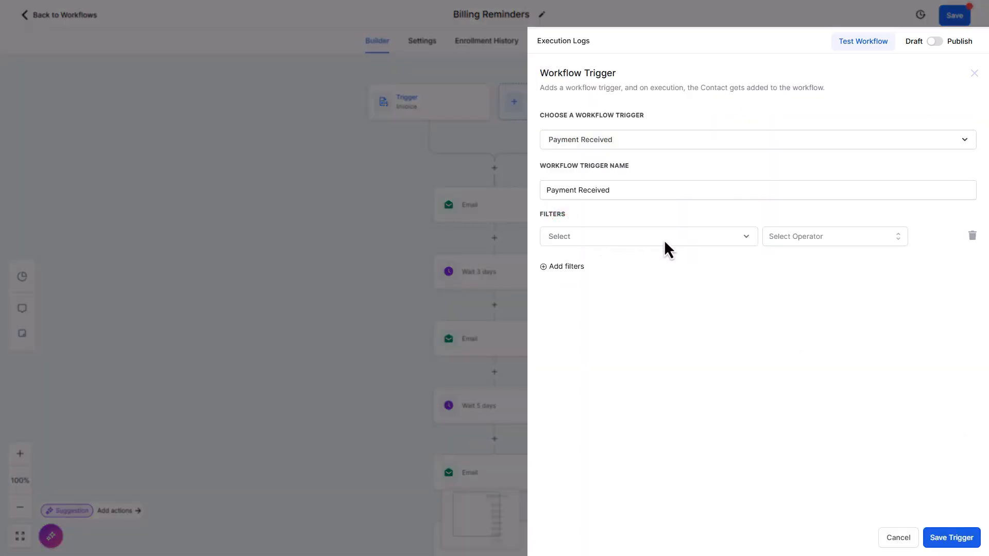
click(691, 238)
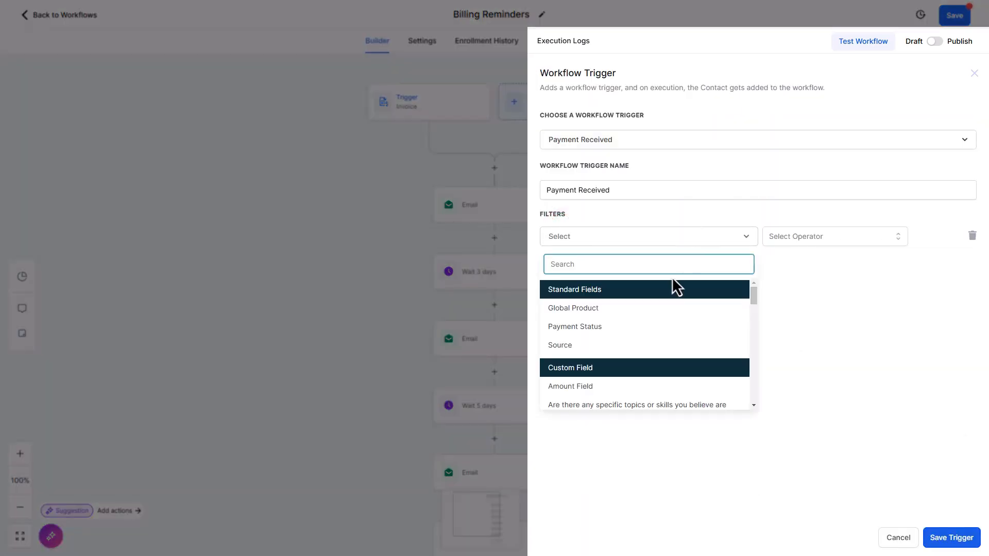
click(624, 328)
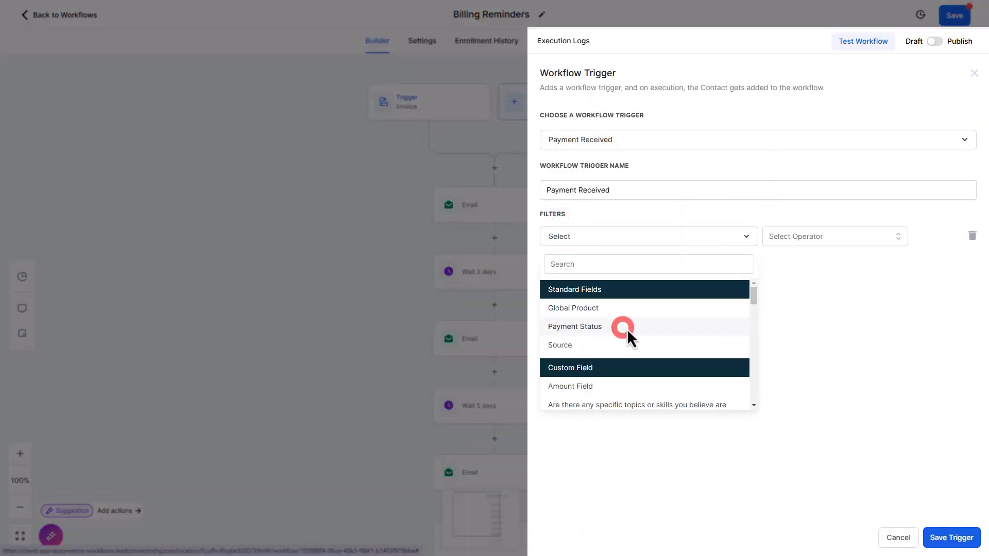
click(845, 241)
click(809, 258)
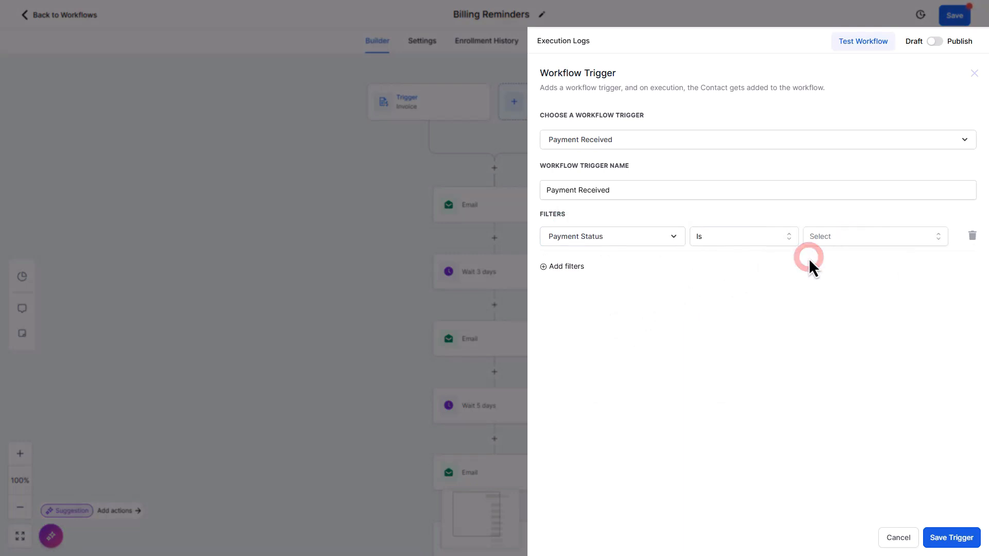
click(878, 237)
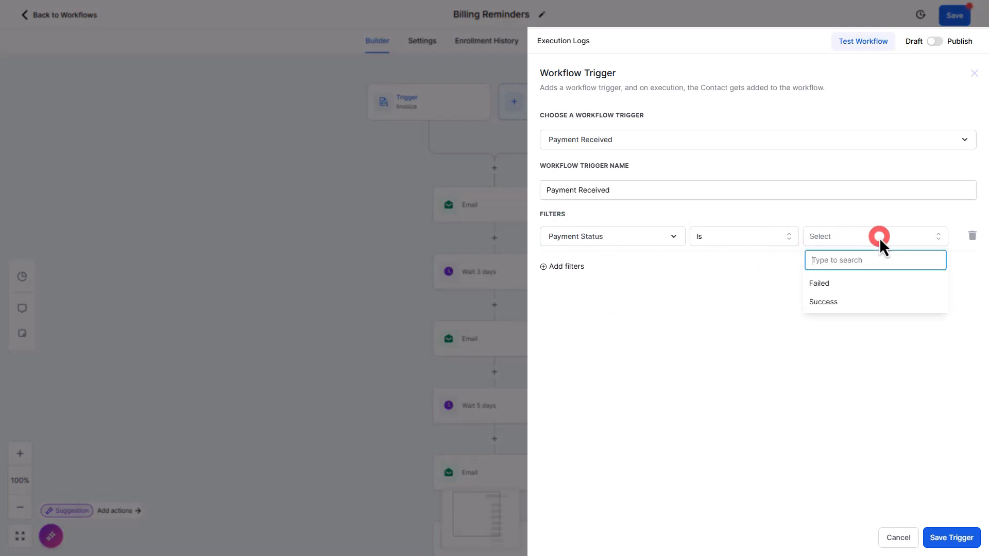
click(846, 302)
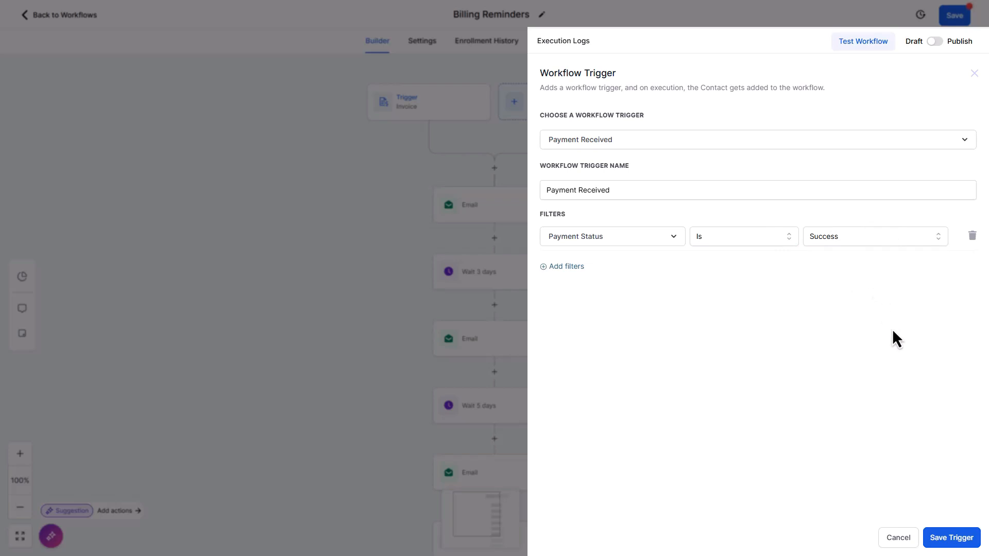
click(948, 536)
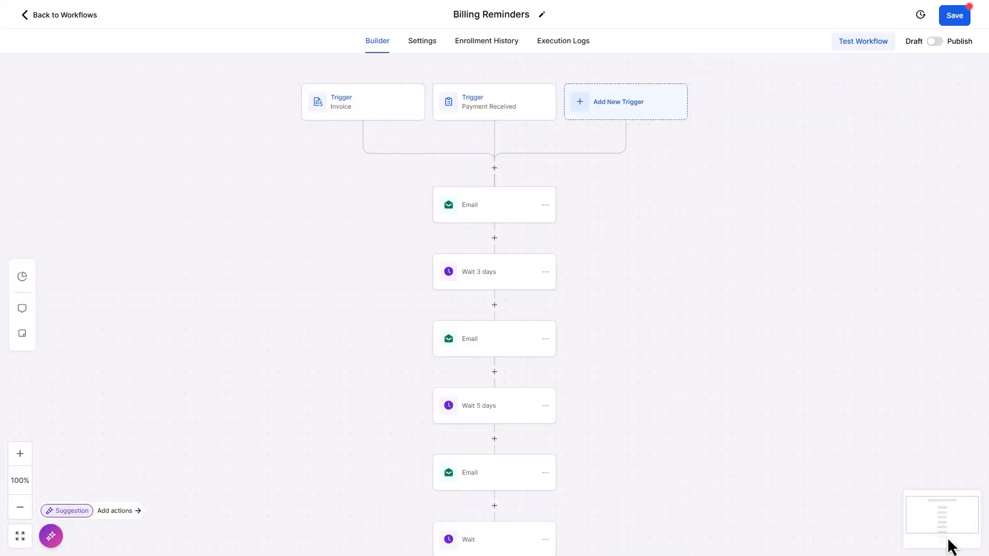
Add a Send Email action at the end of the workflow with the sender's email address and the subject "Thank You".
scroll(527, 505, down, 4)
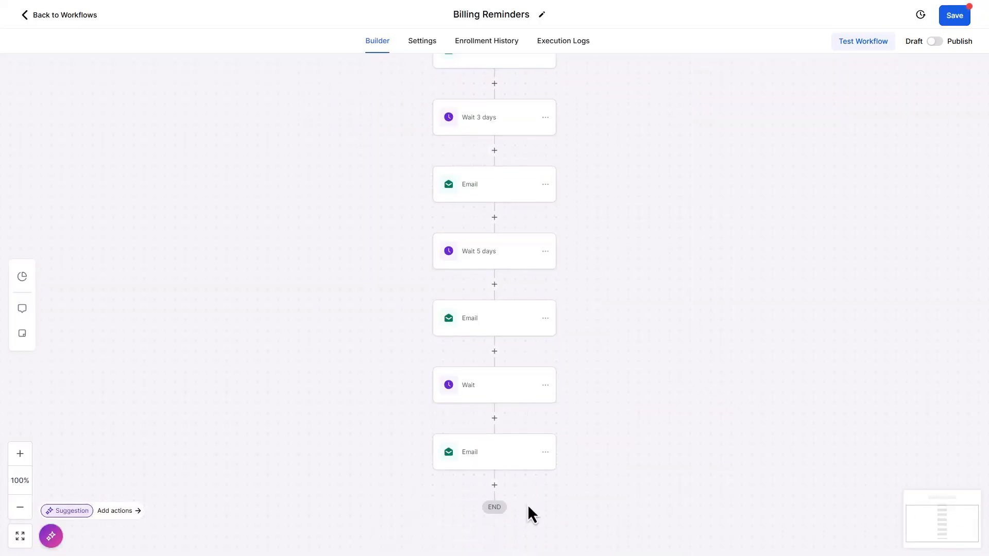
click(496, 460)
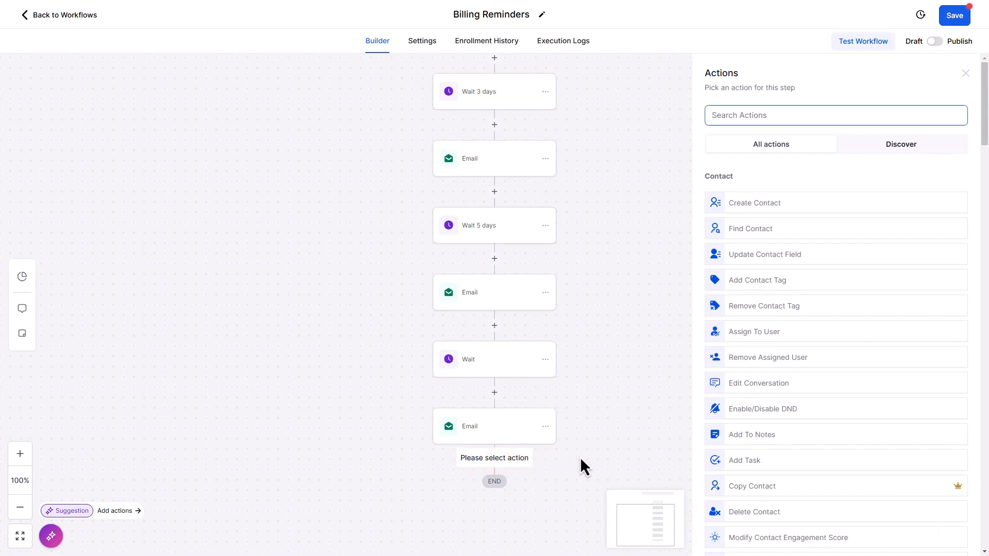
scroll(580, 456, up, 5)
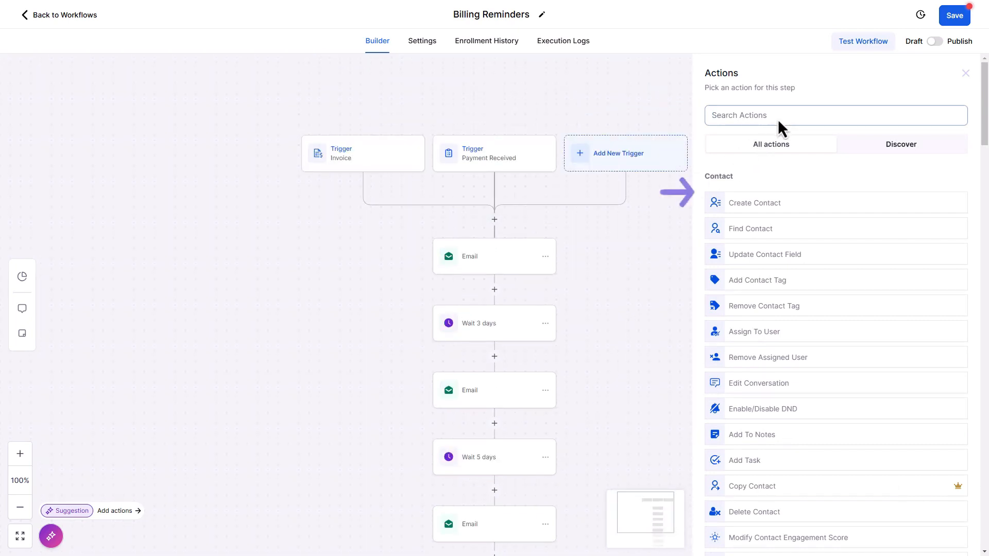
text(Email)
click(749, 195)
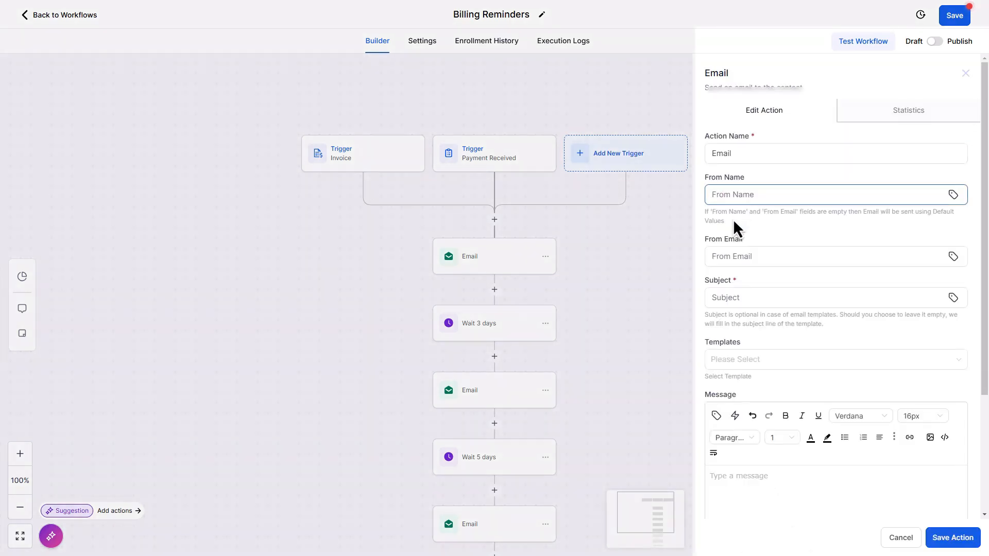
scroll(741, 206, down, 3)
click(766, 139)
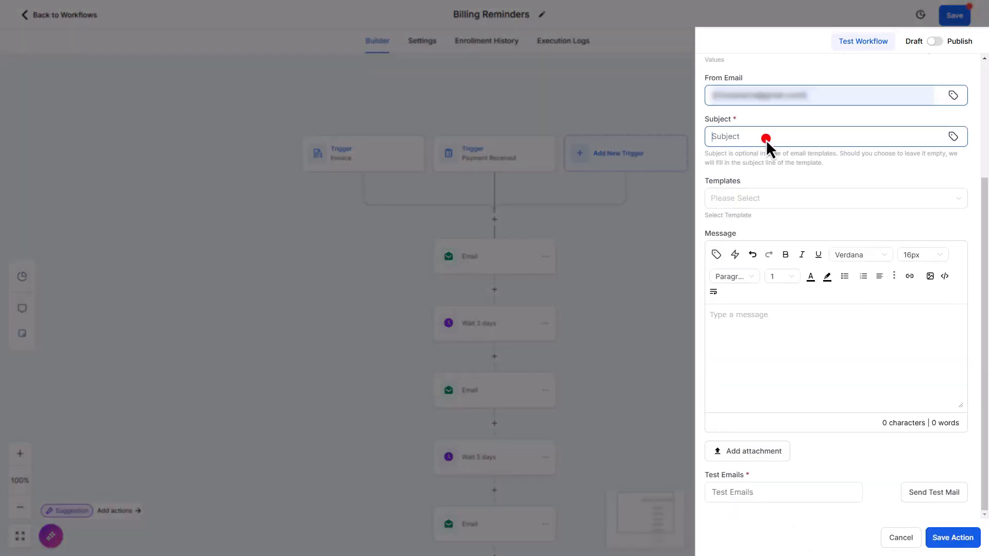
text(Thank)
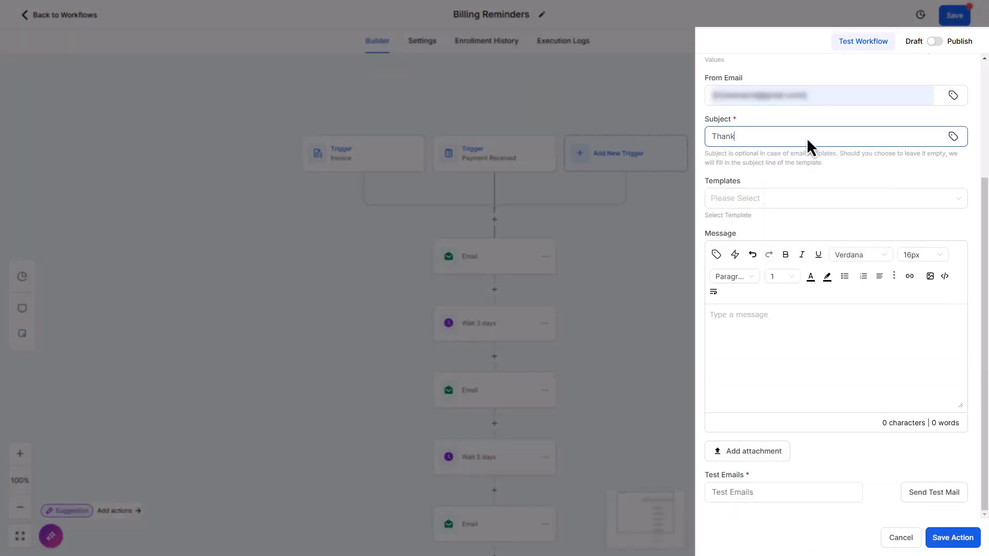
text( You)
Write a message thanking the client for payment, stating that the numbered invoice is settled, signed "Personal Developement Coaching Program", with the client's name in bold.
click(762, 326)
text(Hi Bruce, Thank you for your payment! Your invoice #[Invoice Number] is now settled. Let us know if there’s anything else we can assist you with. Best regards Personal Developement)
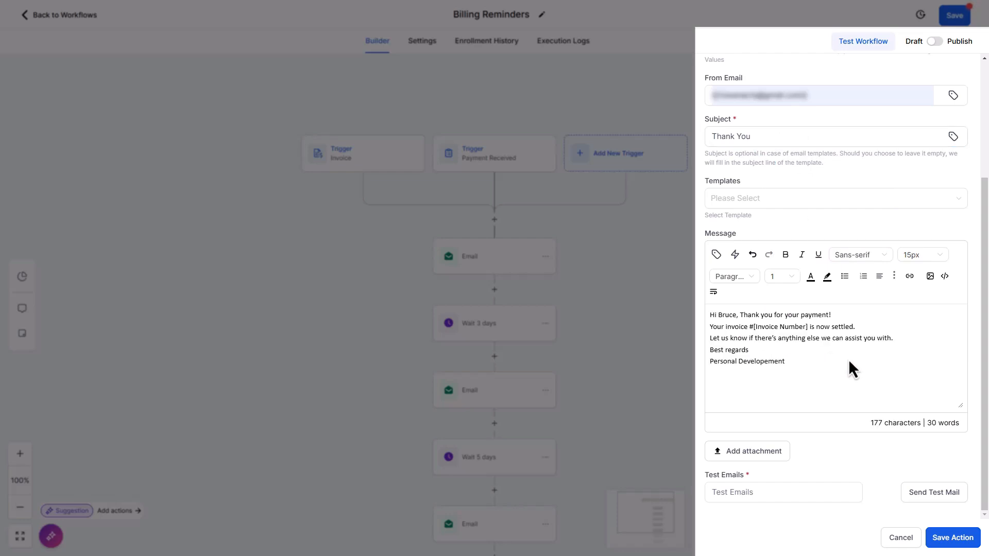
text(Coaching Program)
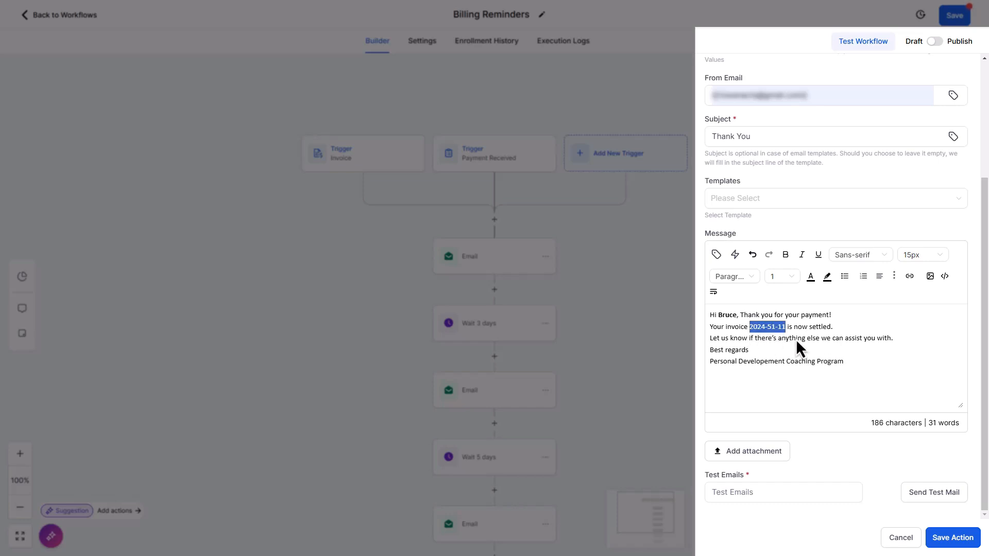
Bold the invoice number in the thank-you message and save the email action.
key(ctrl+b)
click(865, 375)
click(953, 537)
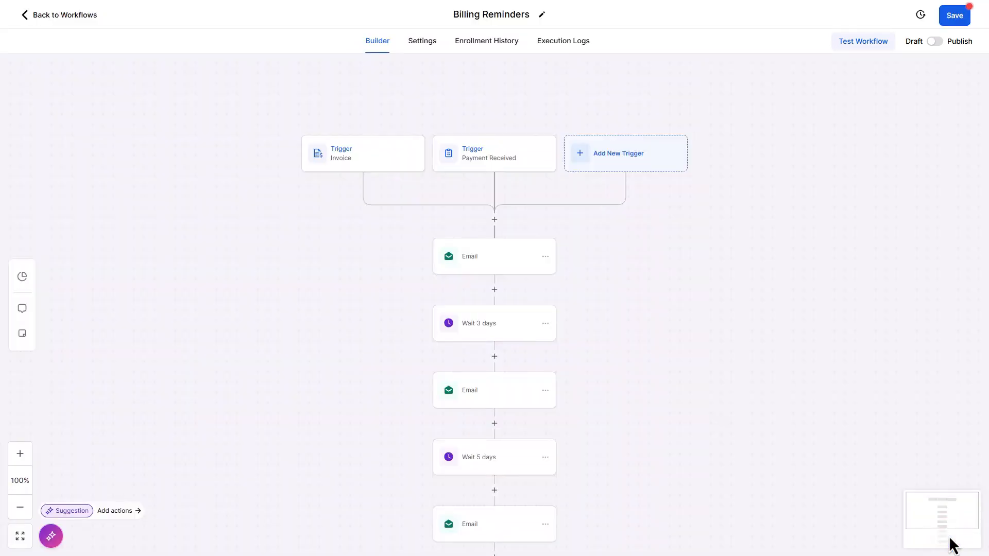
Switch the Billing Reminders workflow from Draft to Publish and save it.
scroll(677, 334, down, 2)
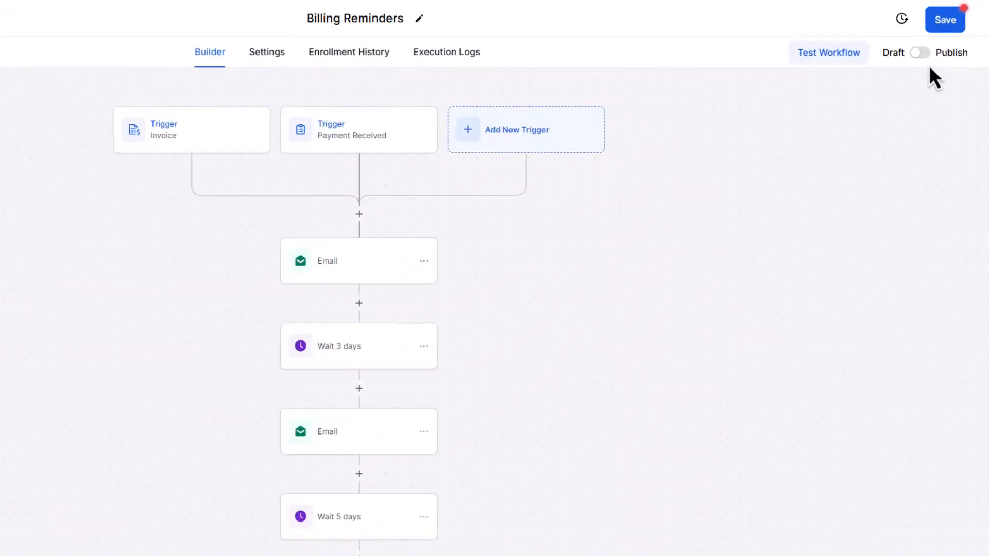
click(920, 53)
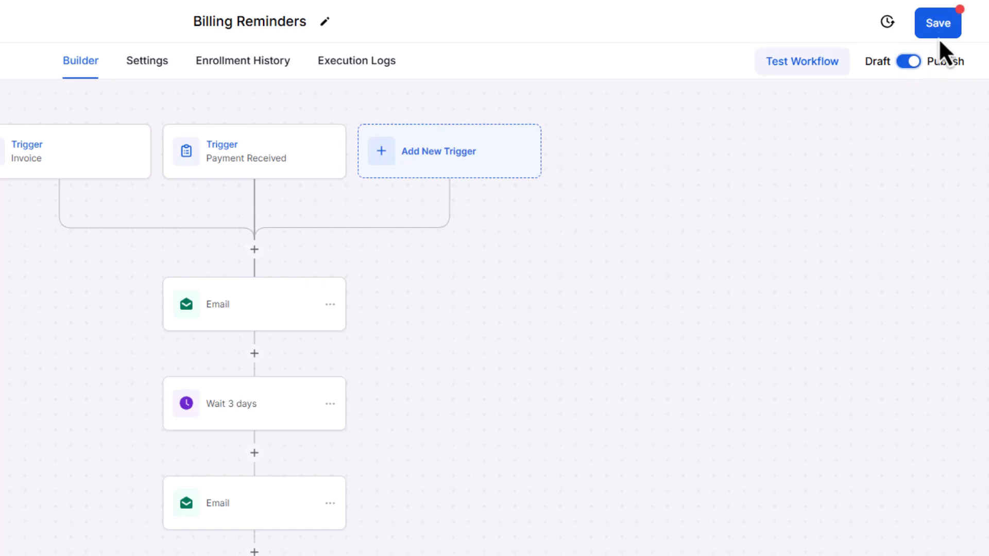
click(939, 26)
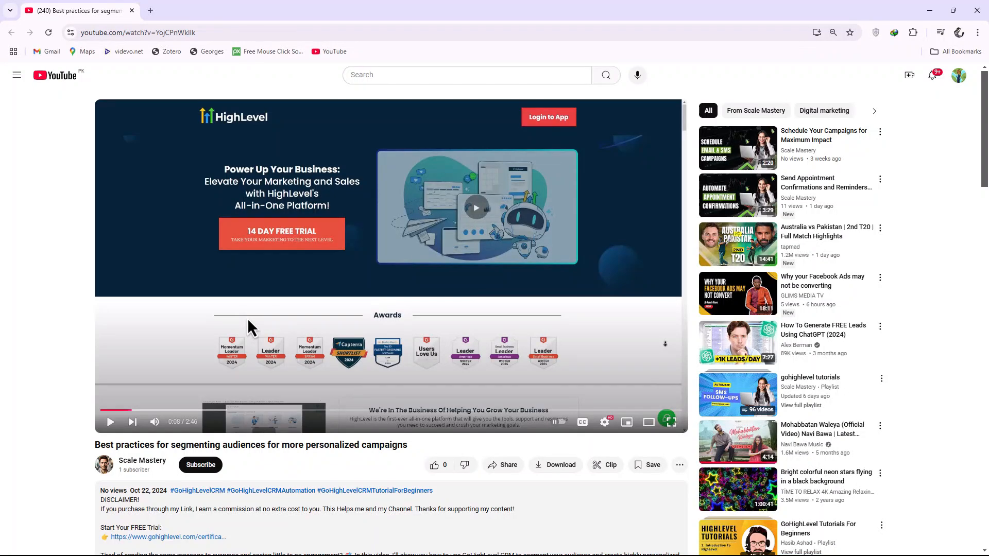
Switch to the YouTube video page in the browser and open the free course link from its description.
scroll(247, 318, down, 2)
scroll(206, 371, down, 6)
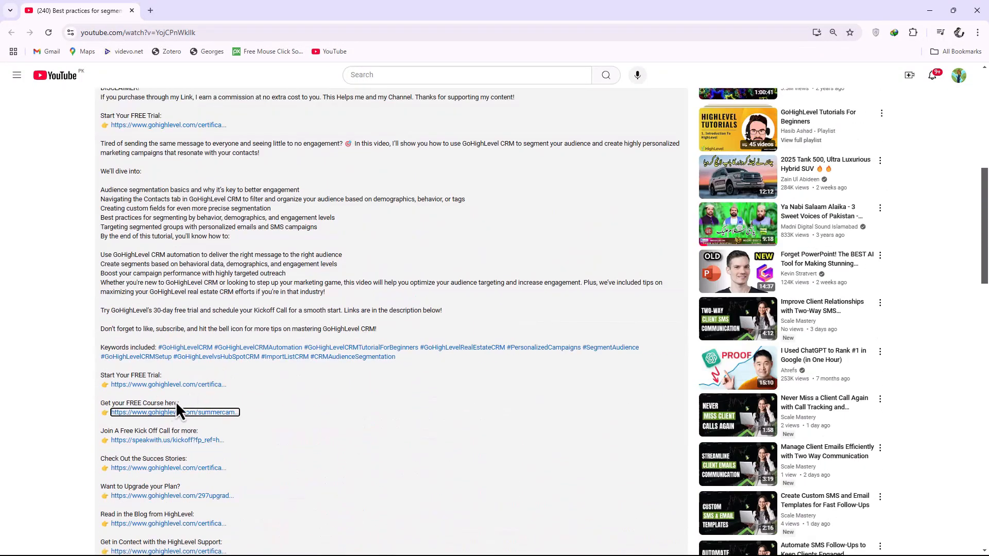
click(150, 414)
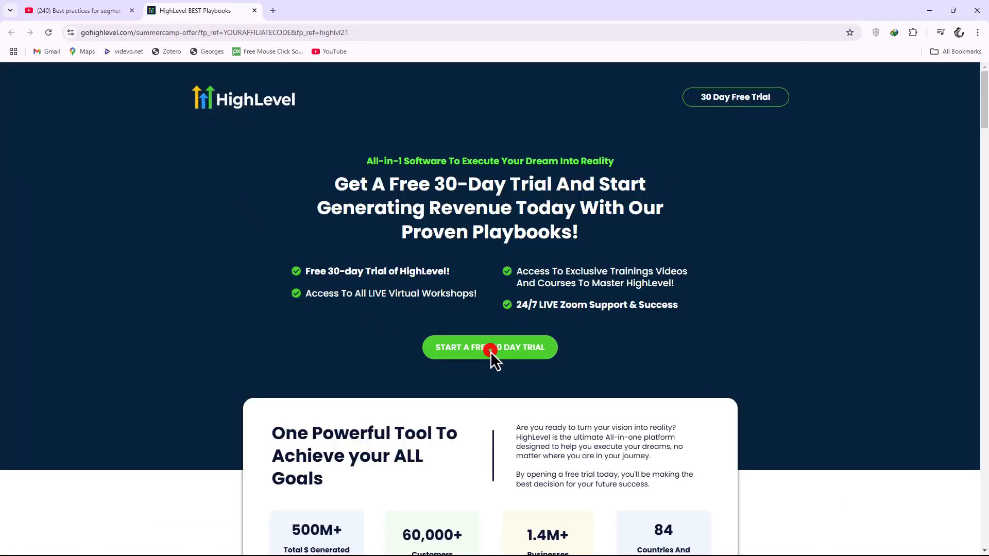
Start a free 30-day trial and fill in the company name "RizFrame Lab", the full name and the email address.
click(490, 351)
click(421, 206)
text(RizFrame Lab)
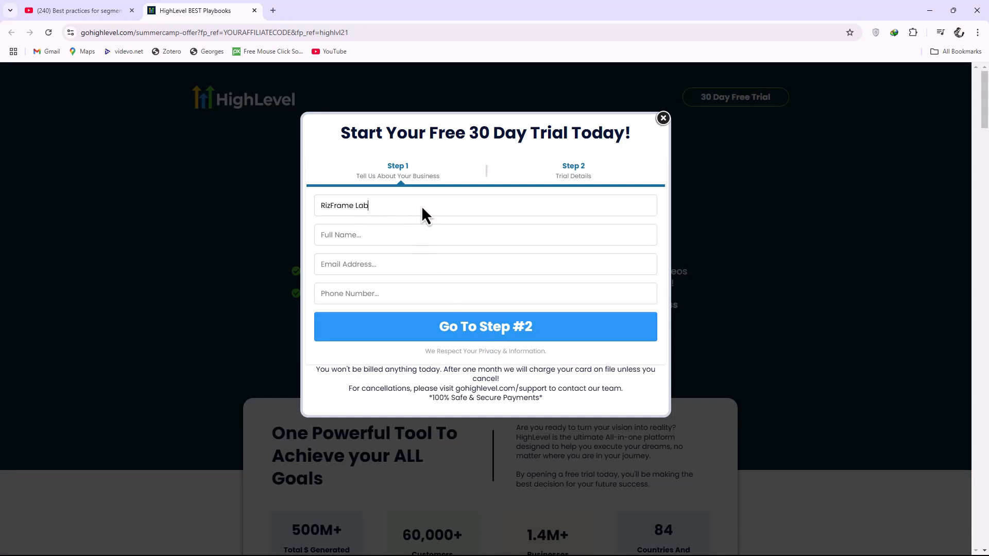
click(410, 230)
text(Rizwan)
click(444, 273)
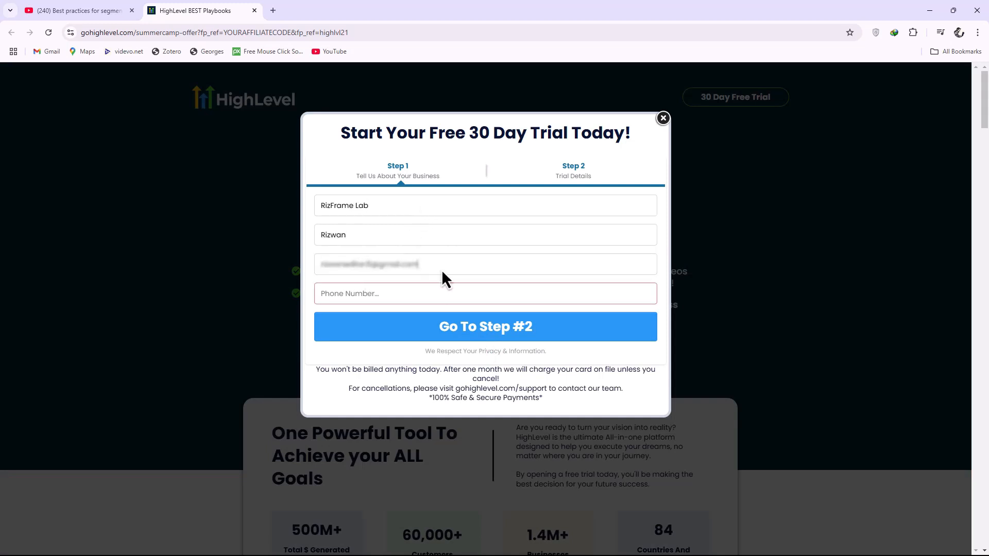
Proceed to the trial details, keep the HighLevel Starter Plan, enter the payment card details and complete the order.
click(462, 331)
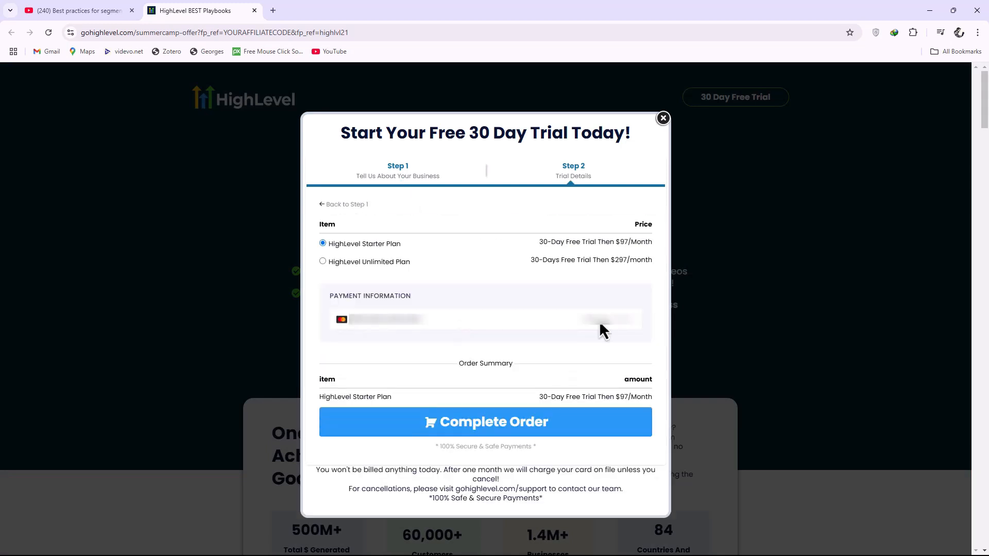
click(486, 425)
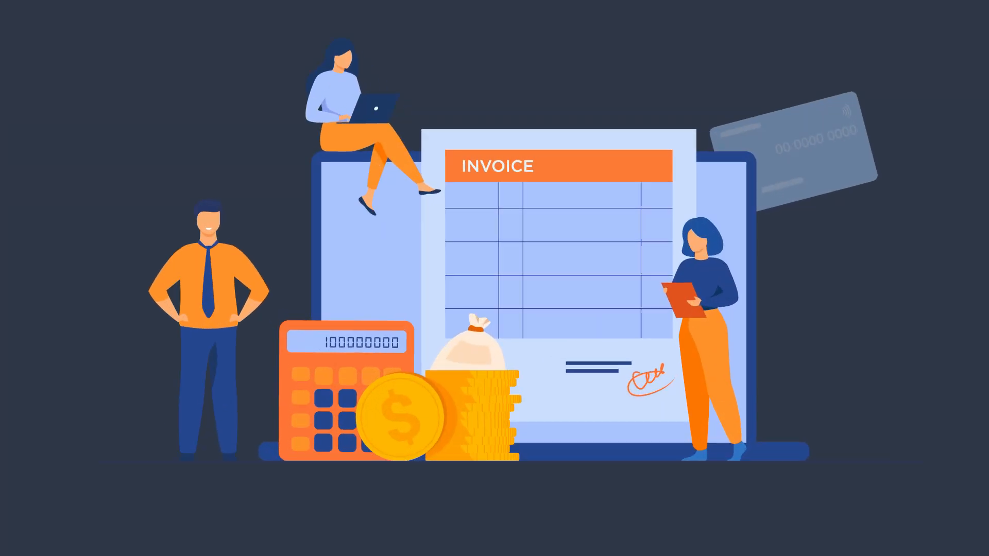